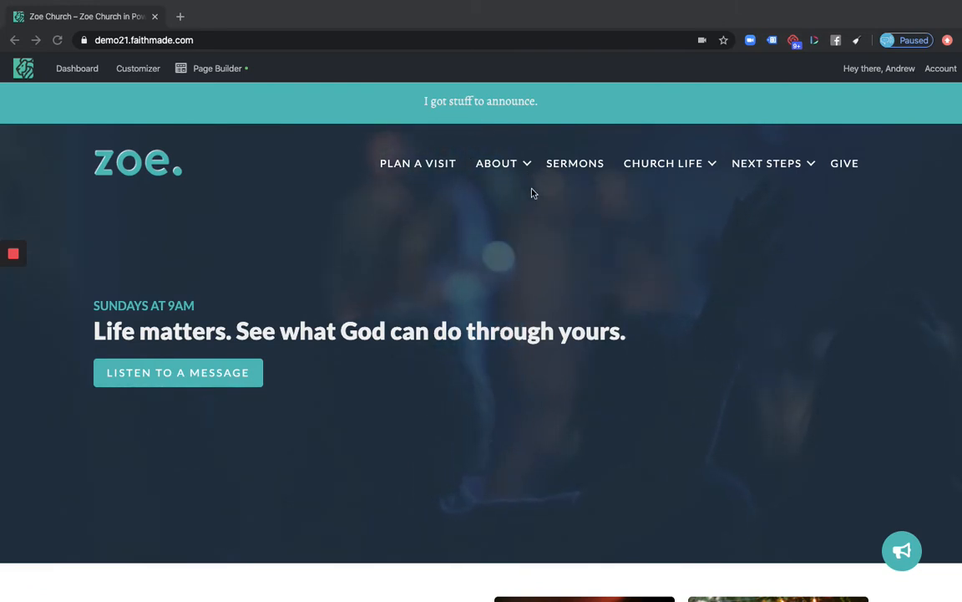
Open the Our Team page from the ABOUT menu on the live church site
click(548, 228)
mouse_move(516, 169)
click(511, 197)
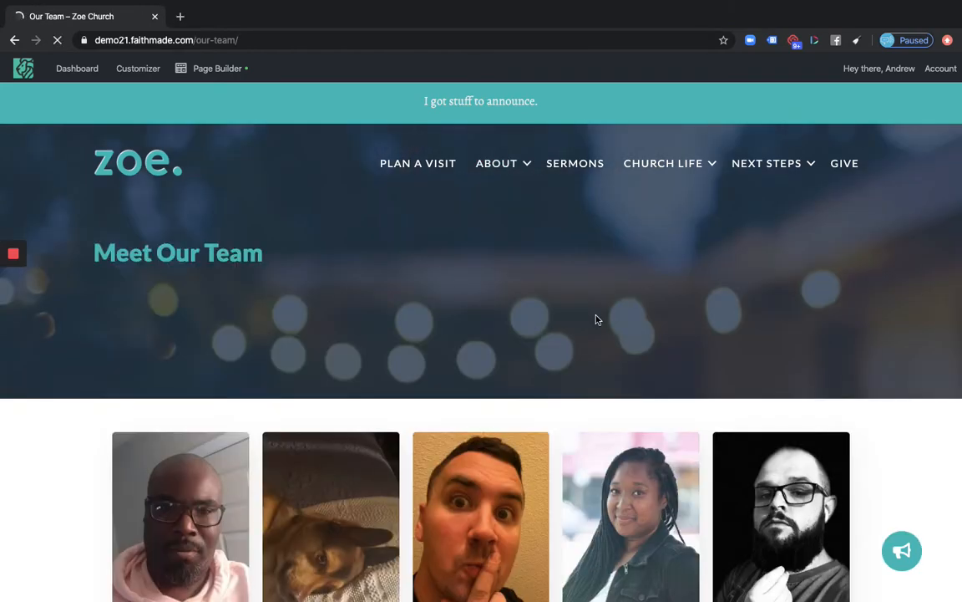
Scroll through the ten staff cards on the Our Team page and back up
scroll(597, 319, down, 3)
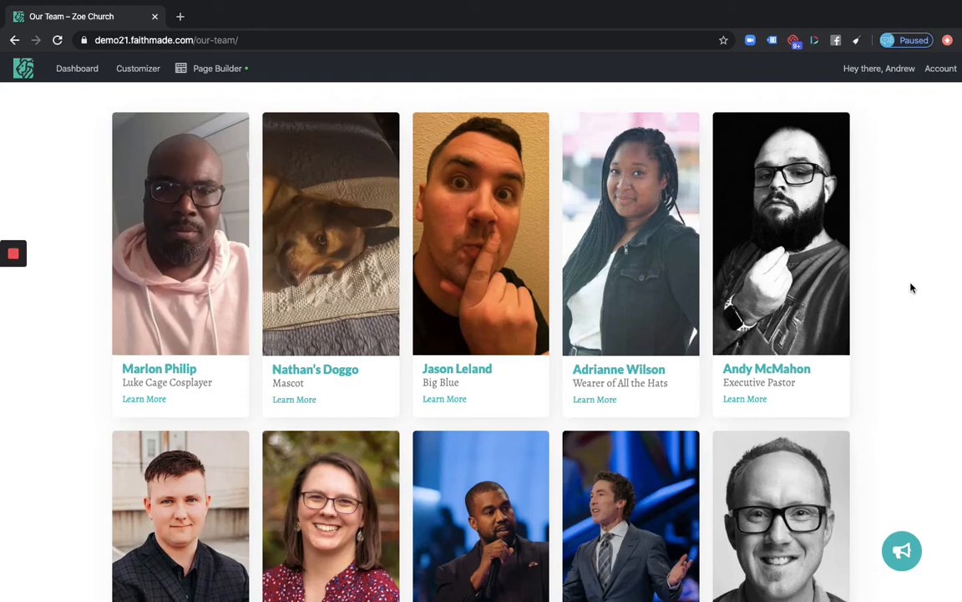
scroll(911, 287, down, 4)
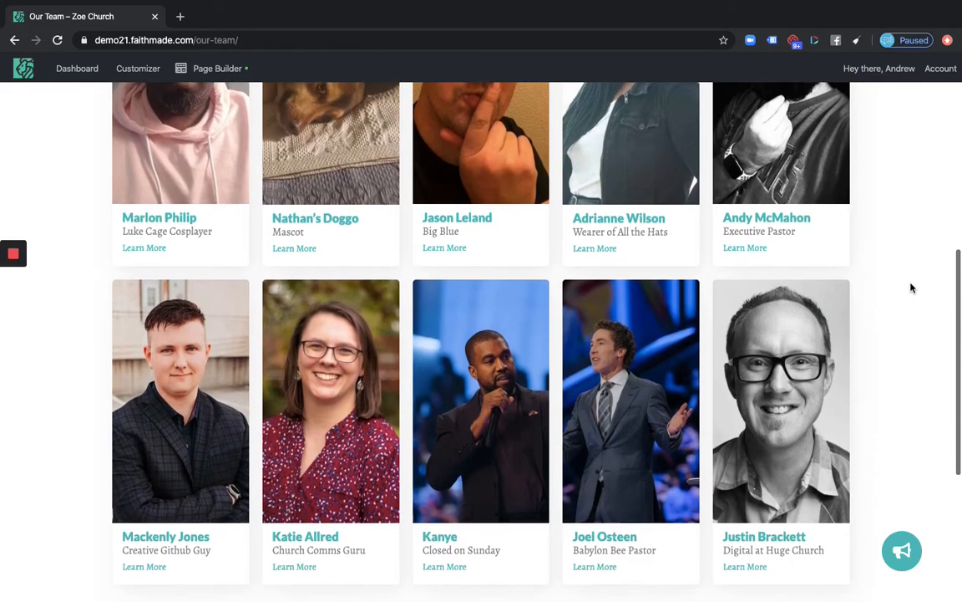
scroll(911, 287, down, 2)
scroll(911, 286, up, 3)
scroll(910, 286, down, 3)
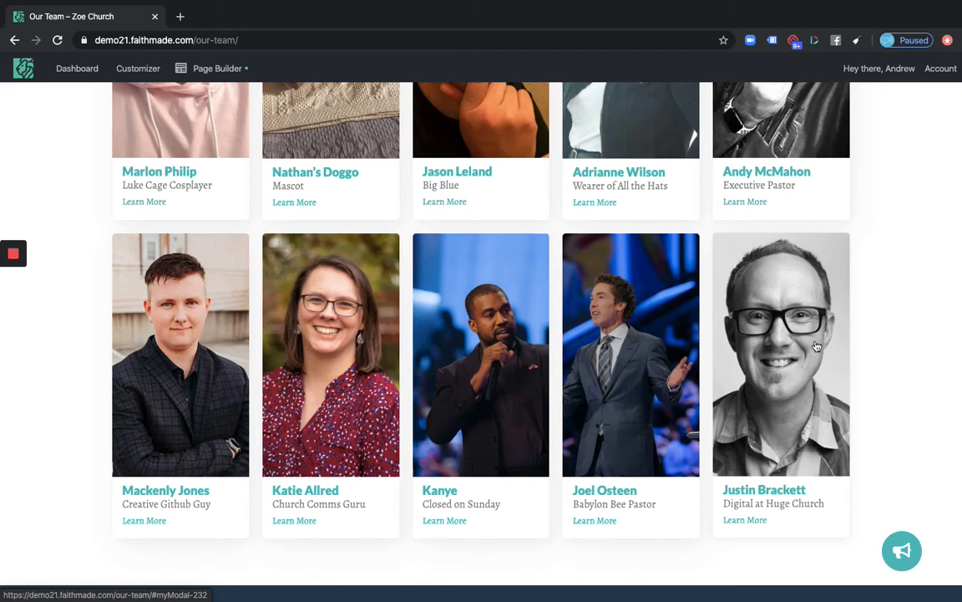
scroll(858, 266, up, 3)
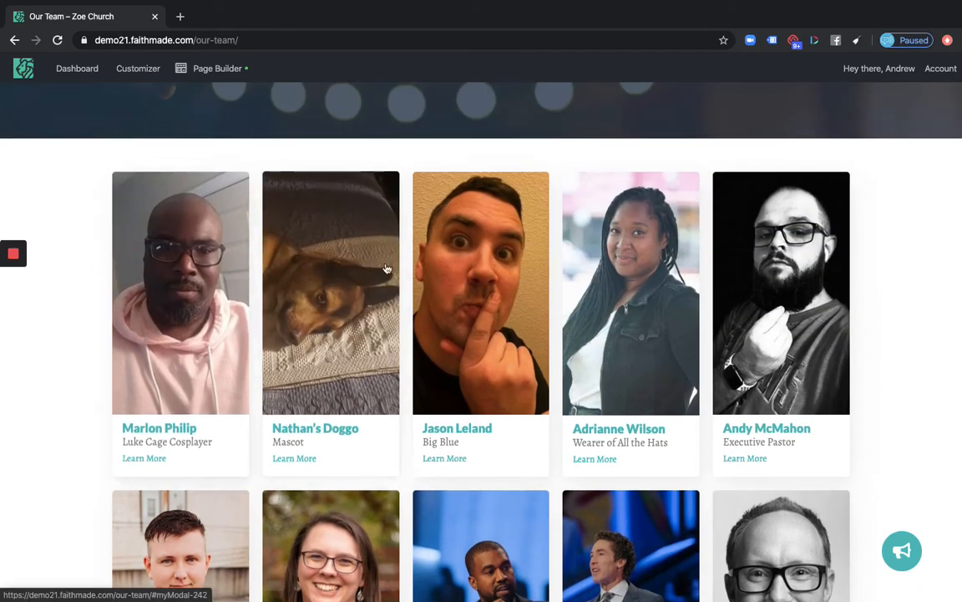
click(343, 268)
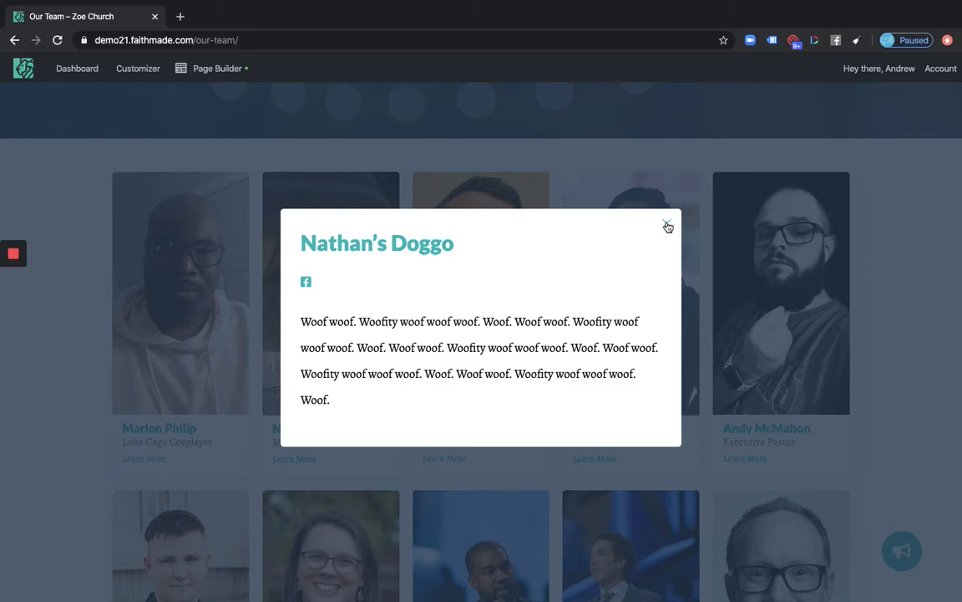
click(667, 226)
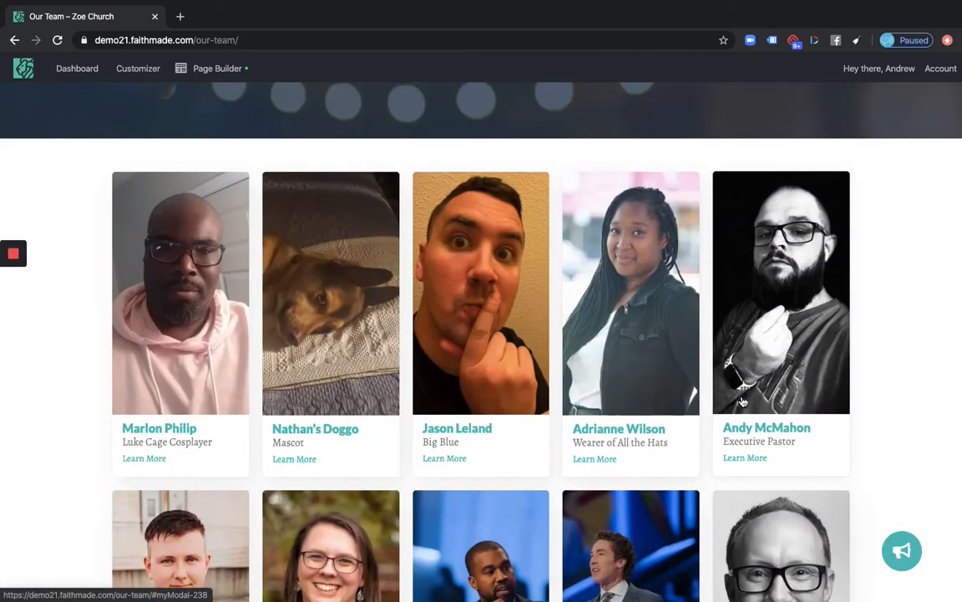
scroll(741, 402, down, 1)
scroll(342, 433, down, 2)
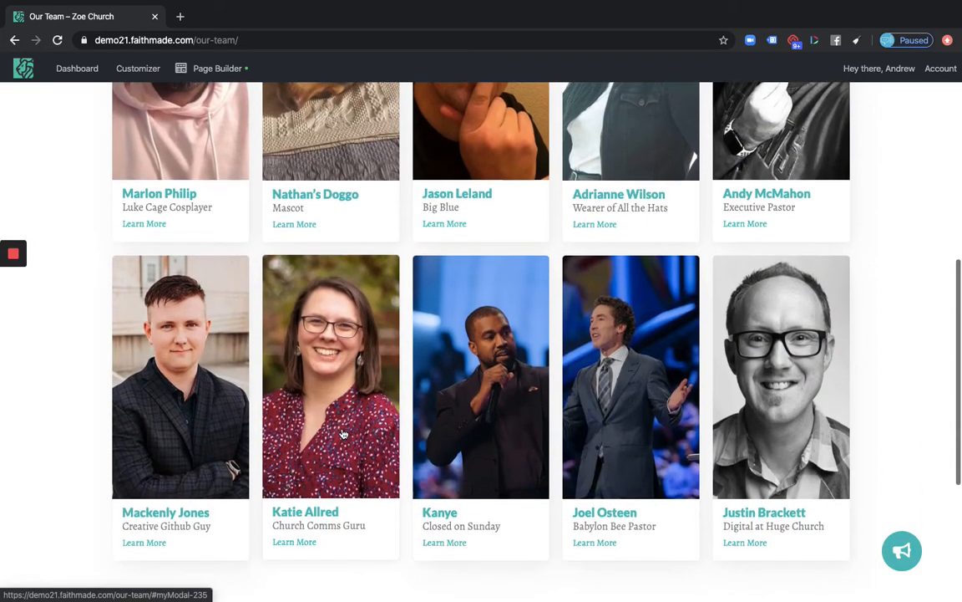
scroll(279, 294, up, 1)
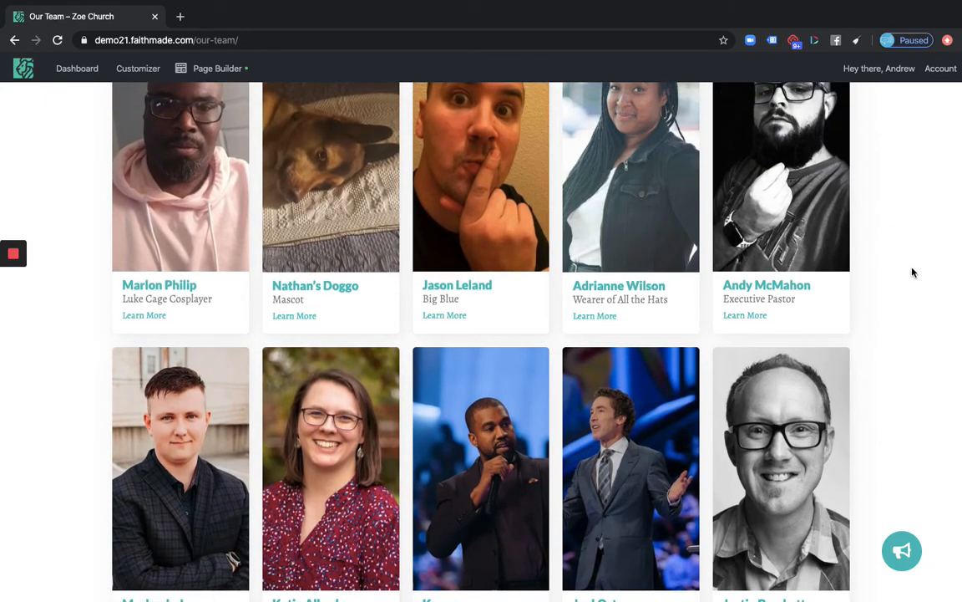
scroll(913, 273, down, 1)
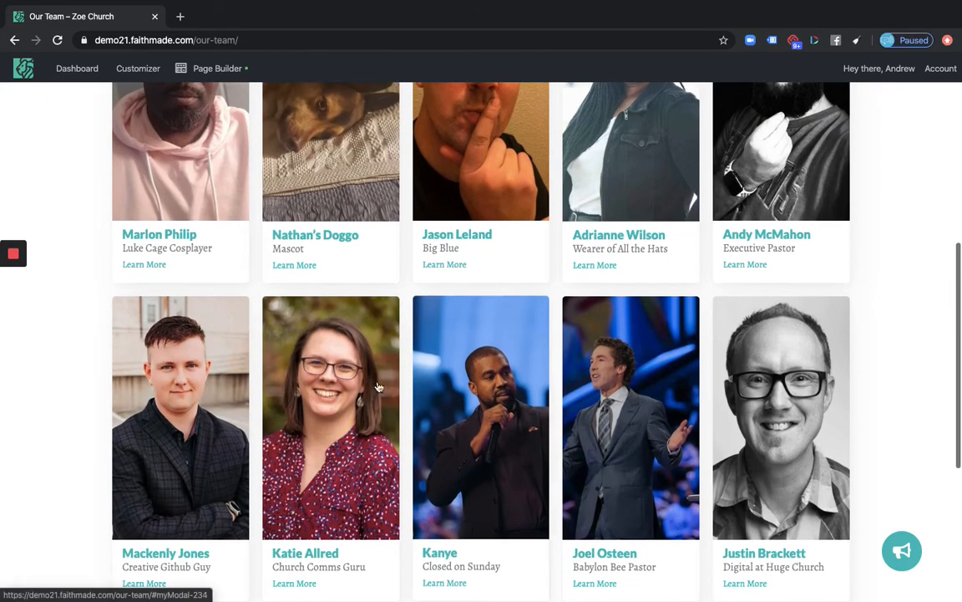
click(338, 361)
click(167, 343)
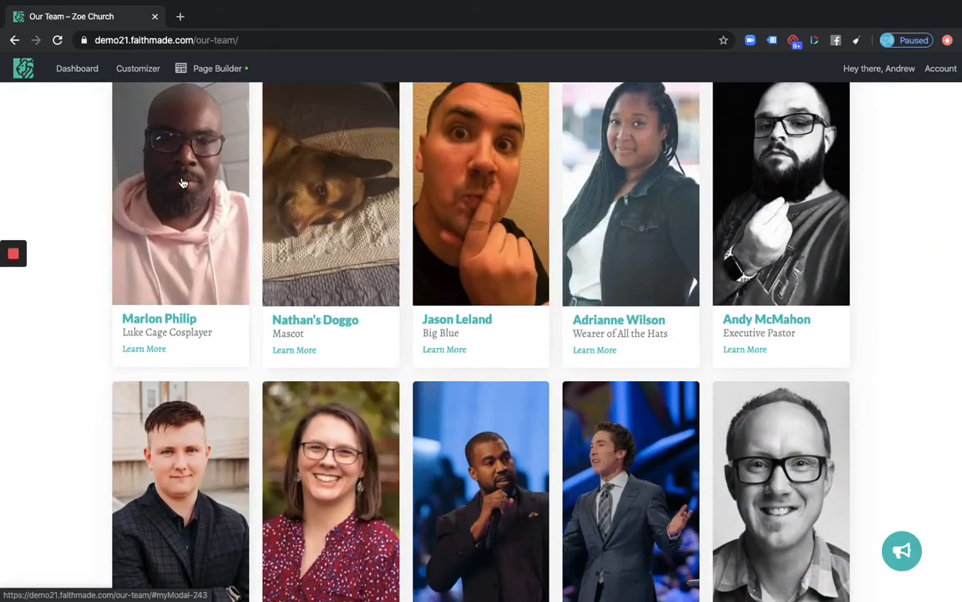
scroll(167, 250, up, 1)
click(167, 251)
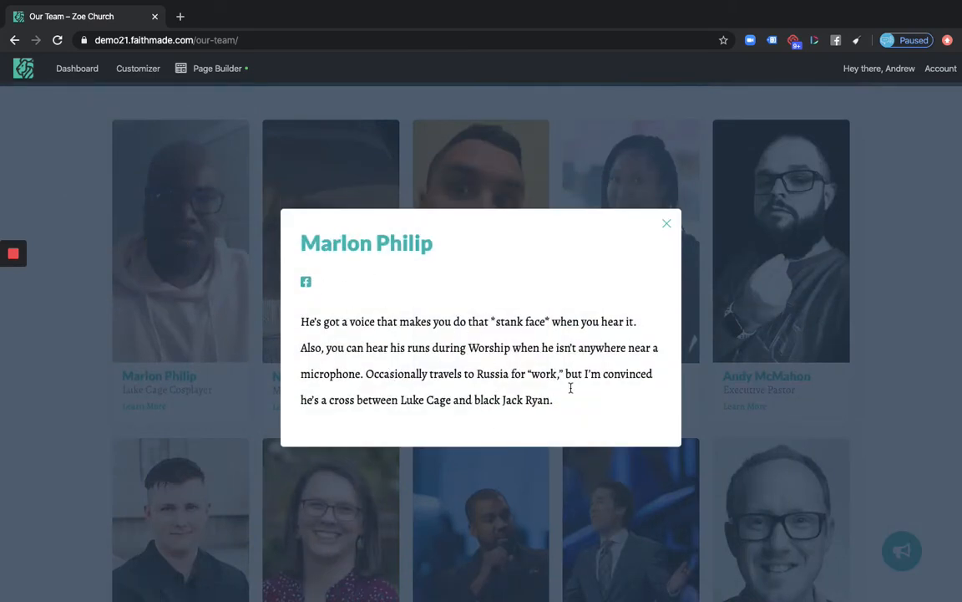
click(185, 259)
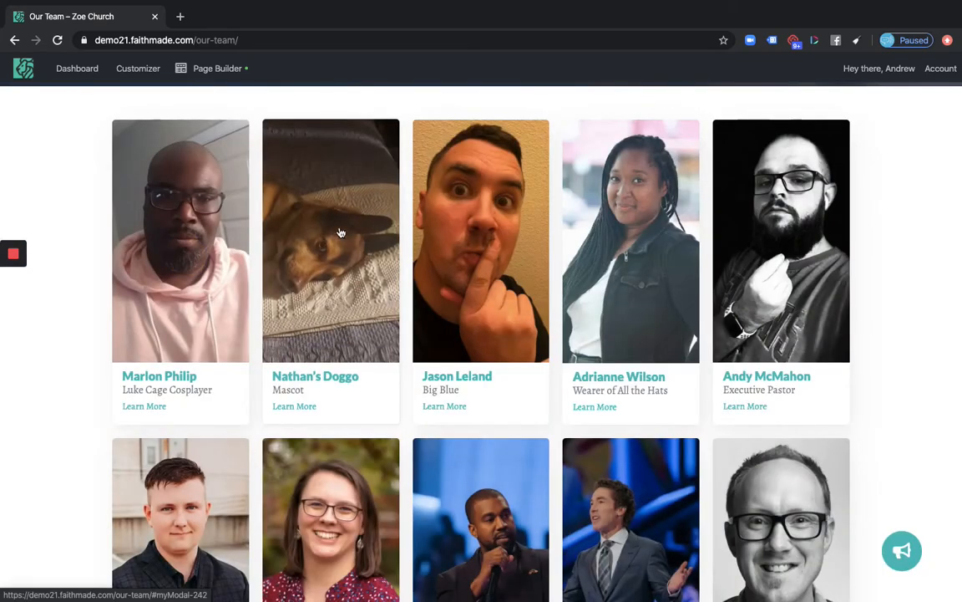
click(445, 241)
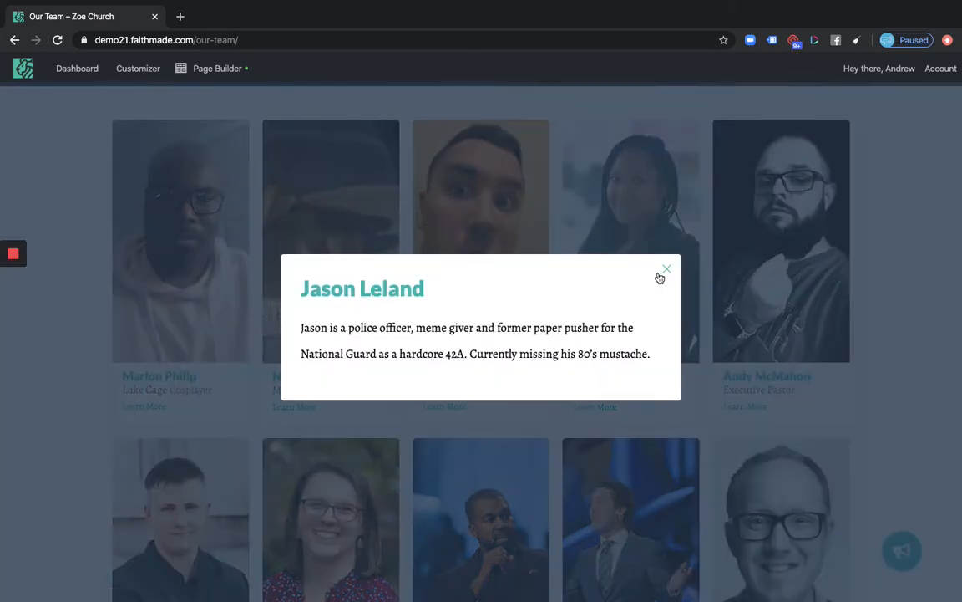
click(467, 235)
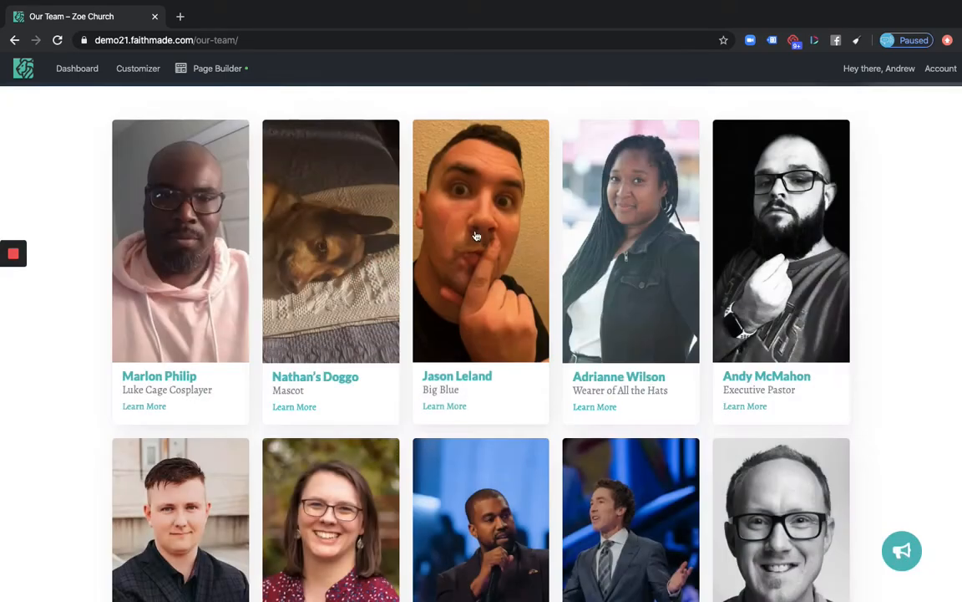
click(612, 260)
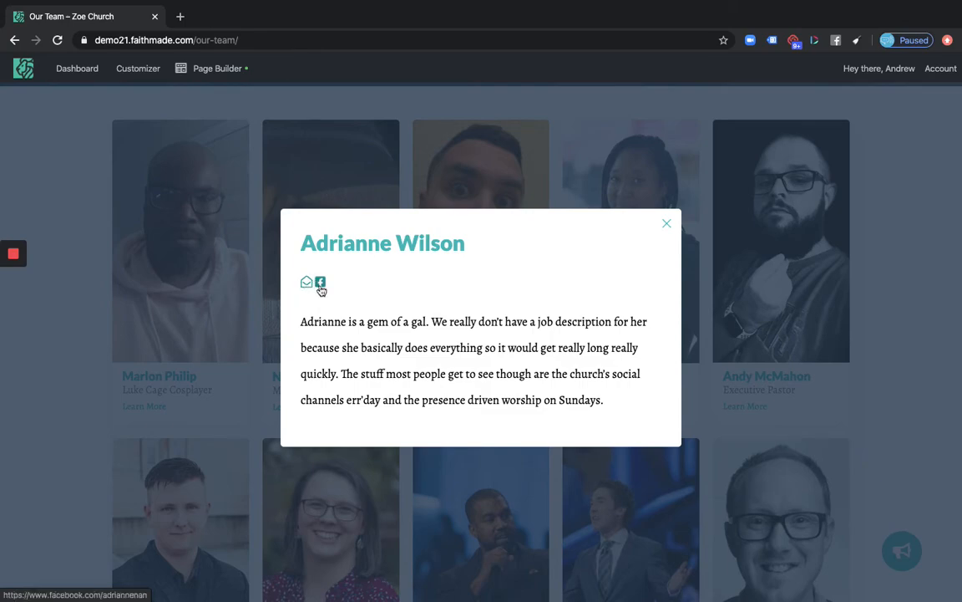
click(739, 260)
click(788, 248)
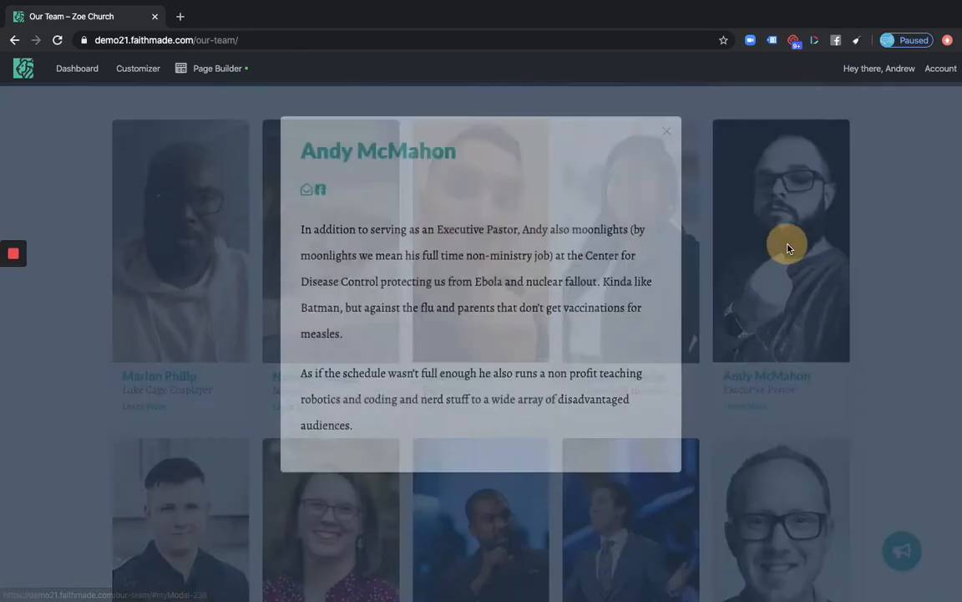
click(893, 268)
scroll(892, 267, down, 2)
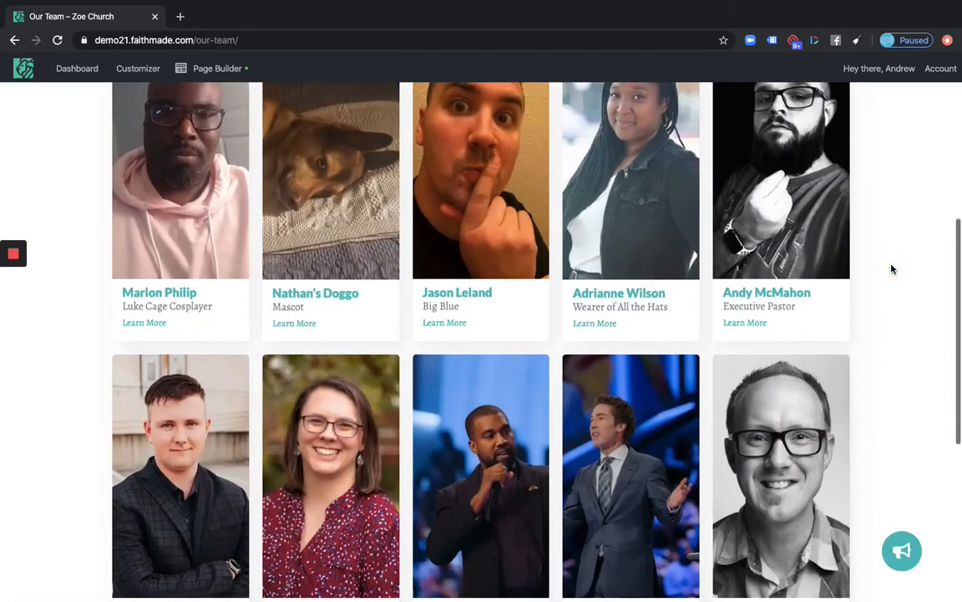
click(199, 415)
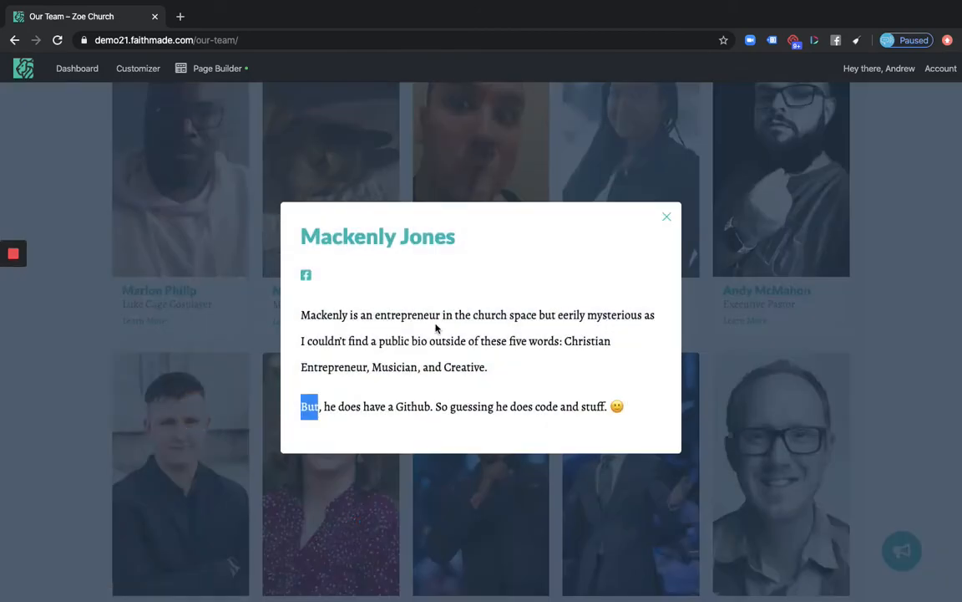
click(378, 519)
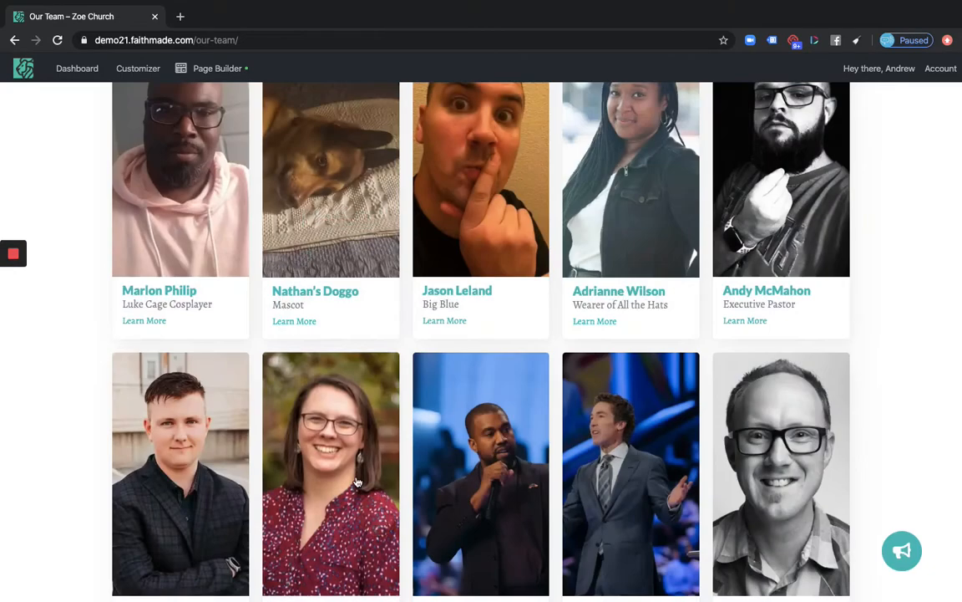
click(358, 481)
click(481, 505)
scroll(493, 376, down, 3)
click(496, 348)
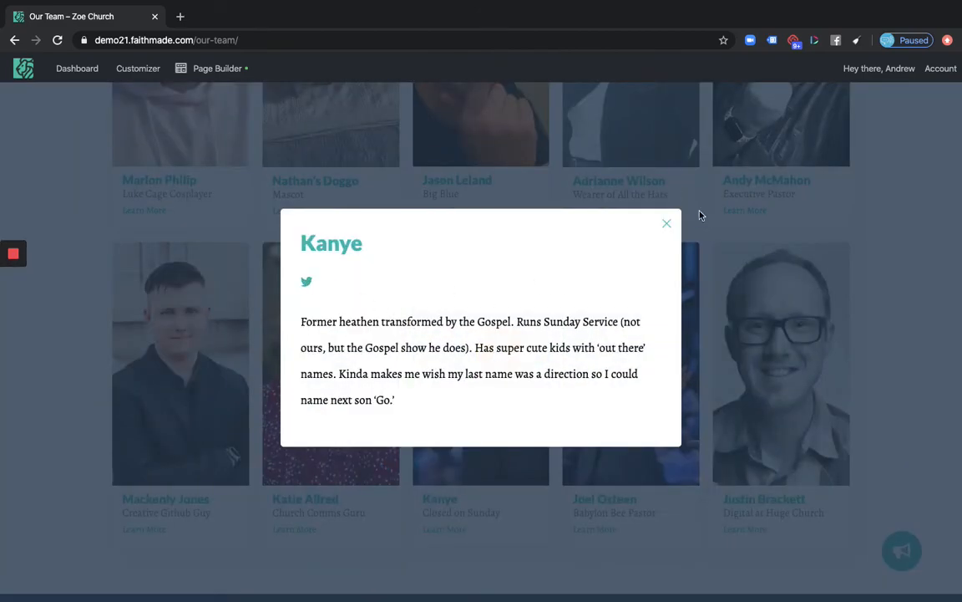
click(666, 222)
scroll(665, 219, up, 6)
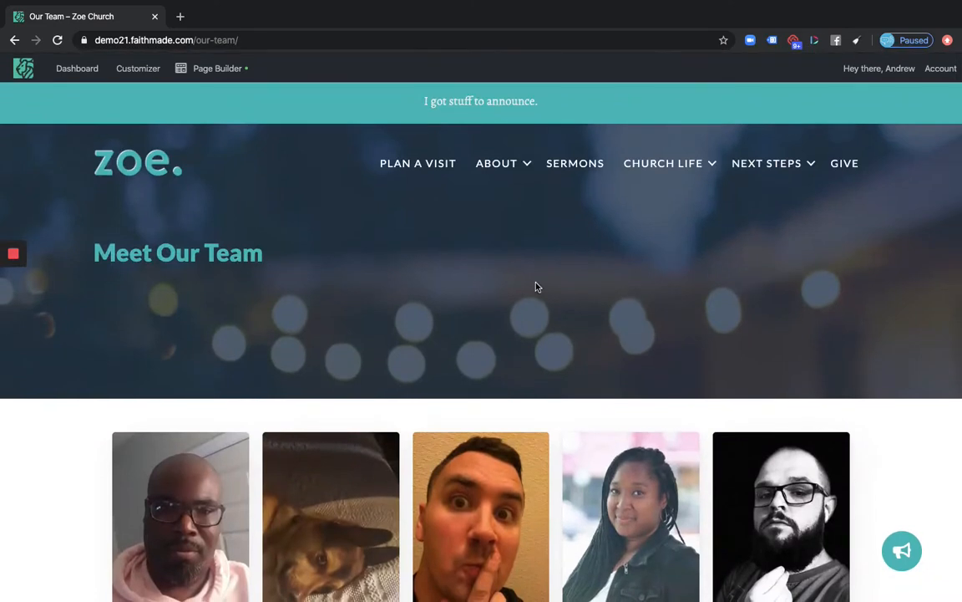
Go to the site's admin dashboard
click(83, 69)
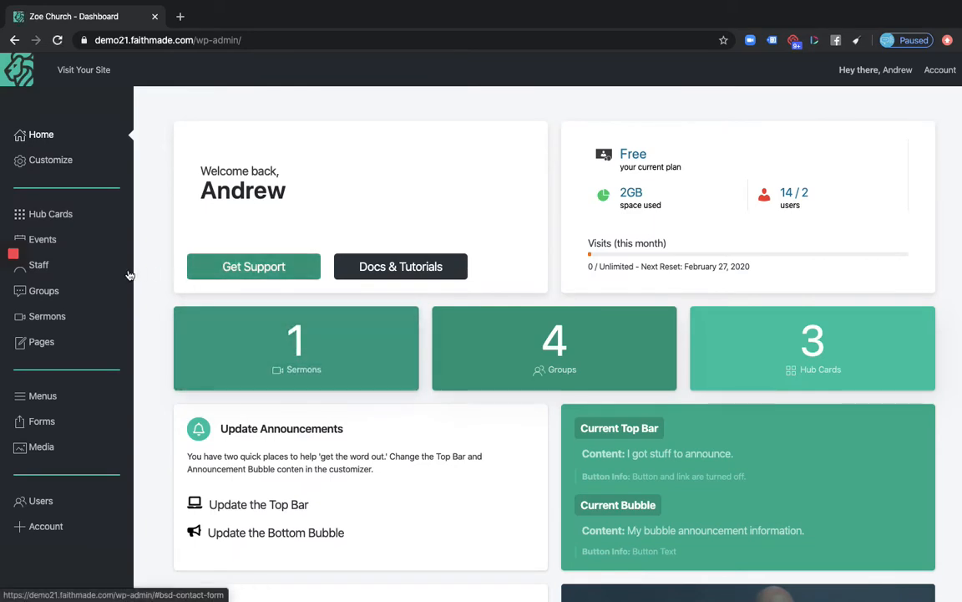
mouse_move(108, 315)
scroll(109, 315, down, 2)
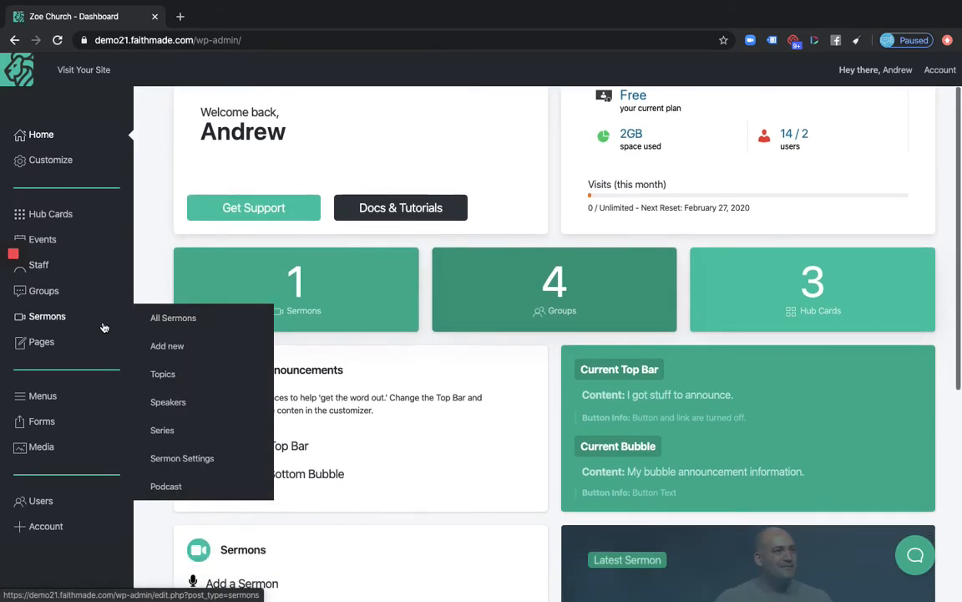
Open the All Staff list and review its 11 entries, including the untitled draft
mouse_move(50, 269)
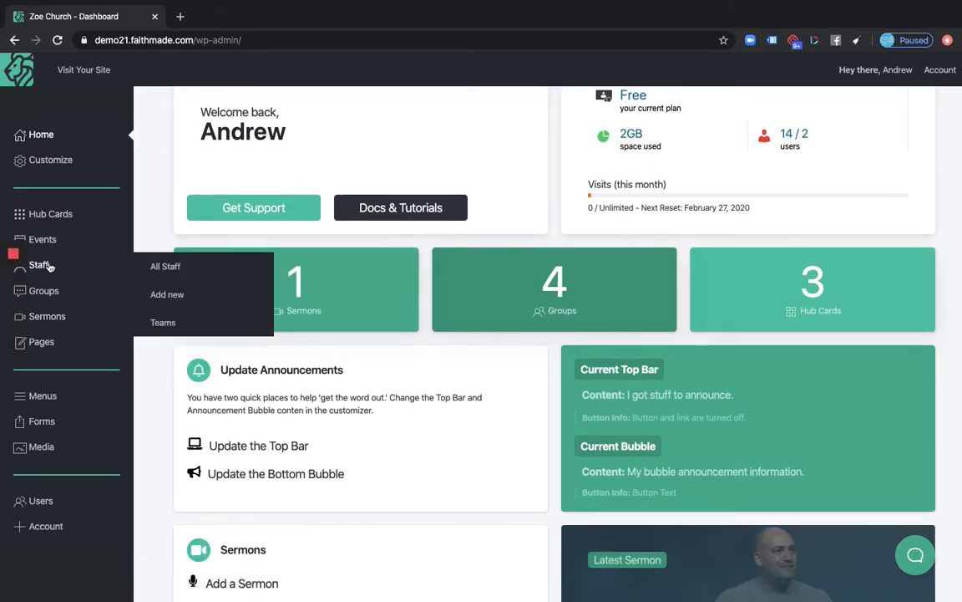
click(54, 266)
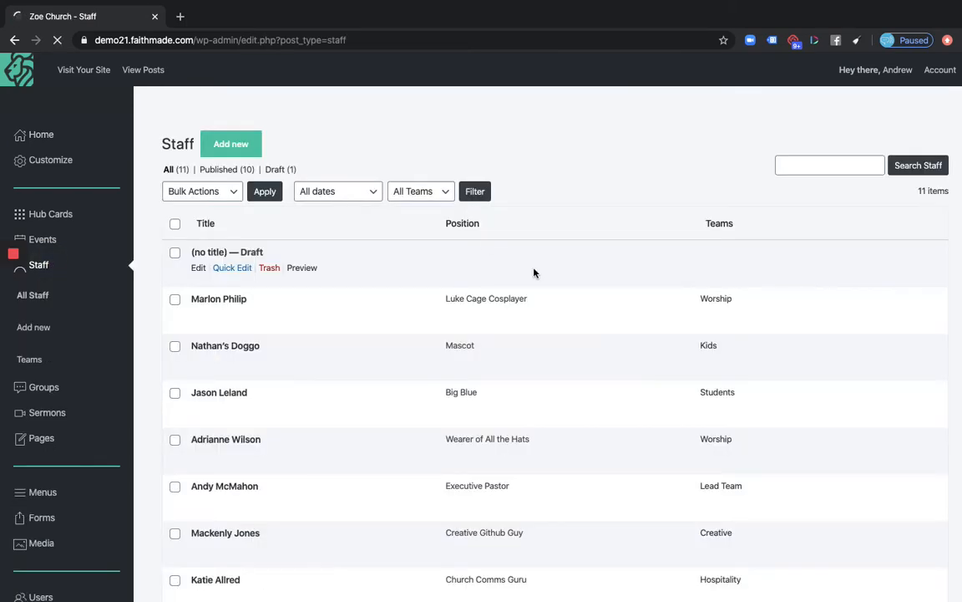
scroll(535, 409, down, 5)
scroll(535, 409, up, 4)
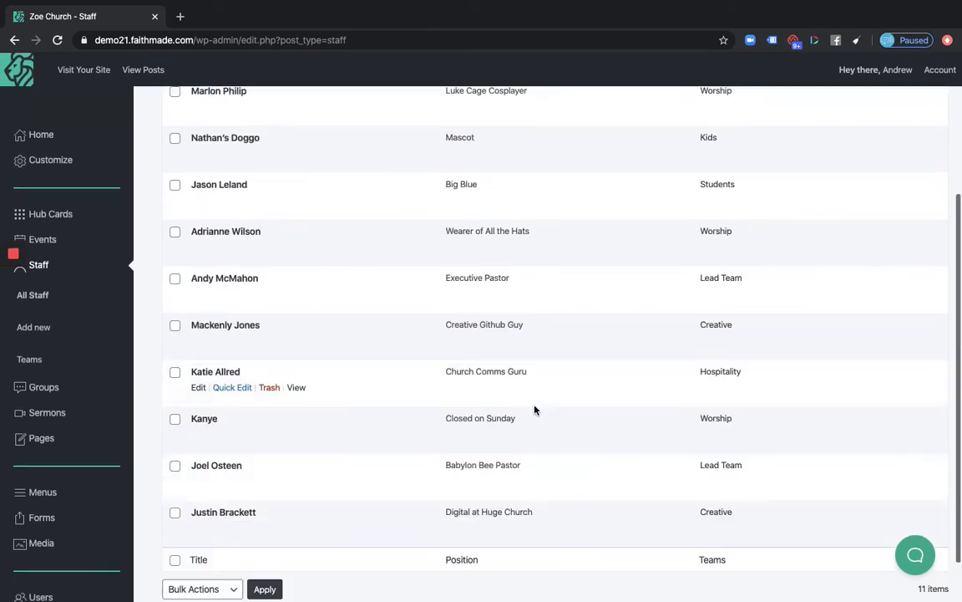
scroll(535, 408, down, 2)
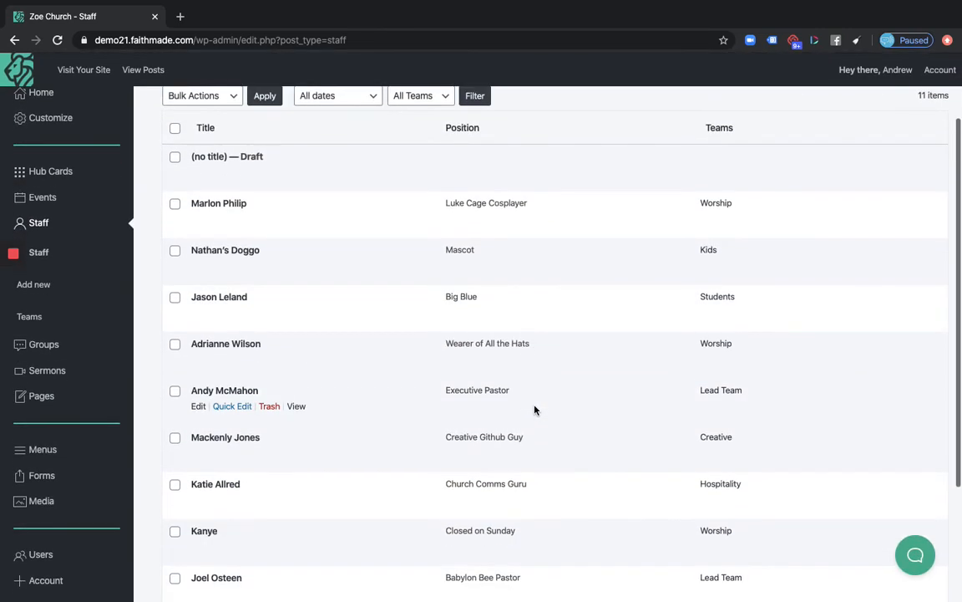
scroll(534, 408, down, 1)
scroll(535, 408, up, 1)
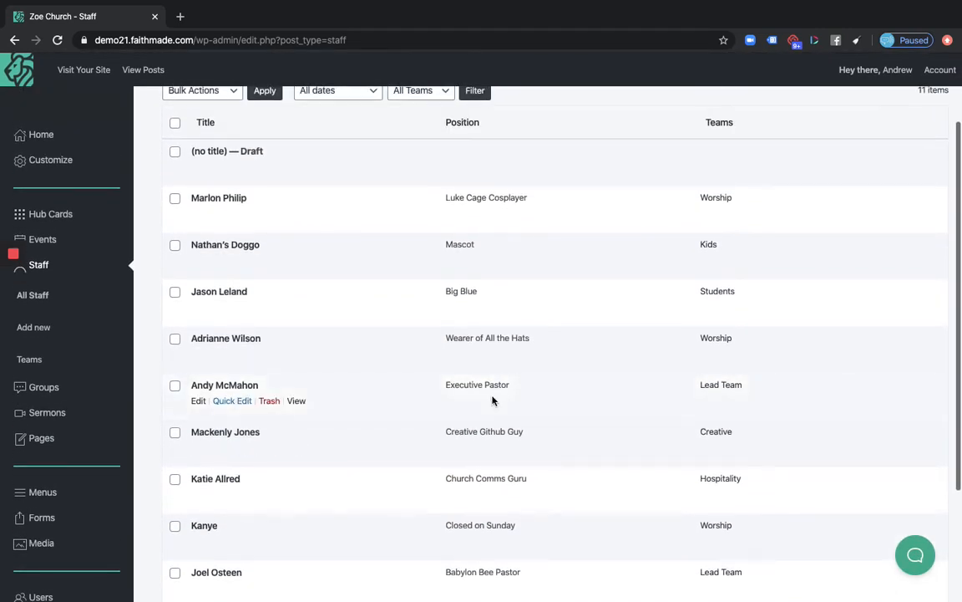
Open Staff > Teams and review the six teams, Creative through Worship
click(30, 356)
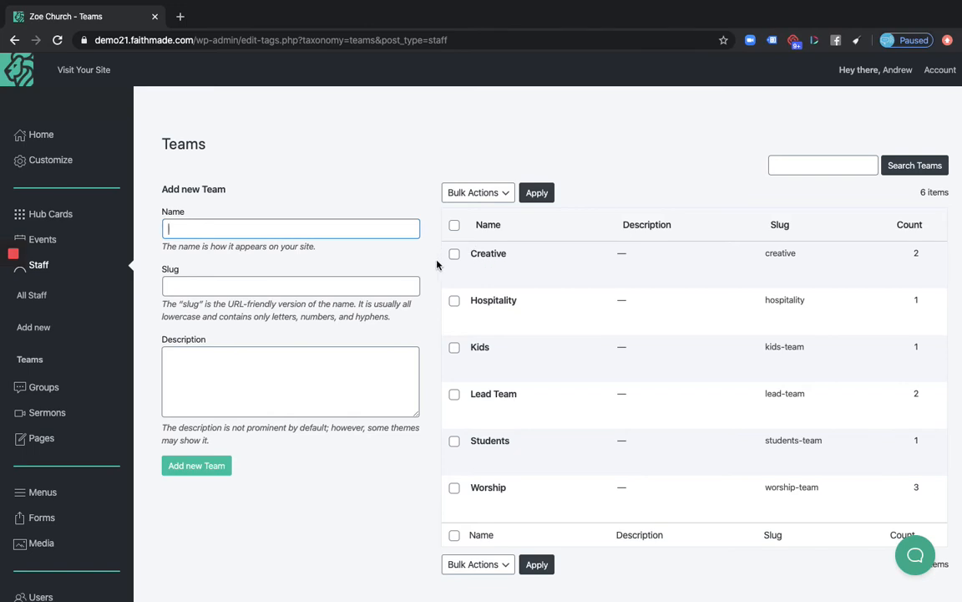
scroll(426, 276, down, 1)
scroll(423, 282, up, 1)
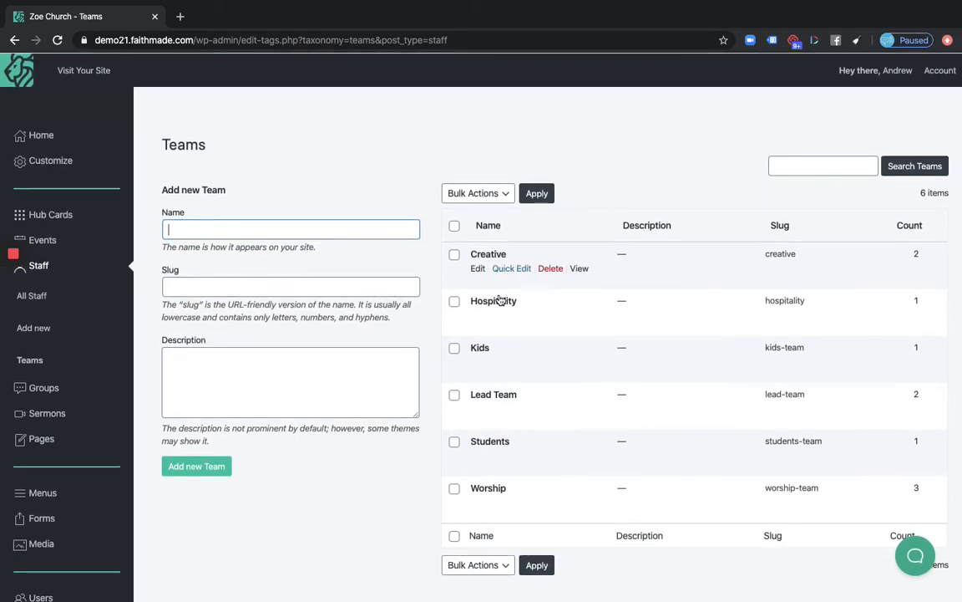
scroll(548, 440, down, 1)
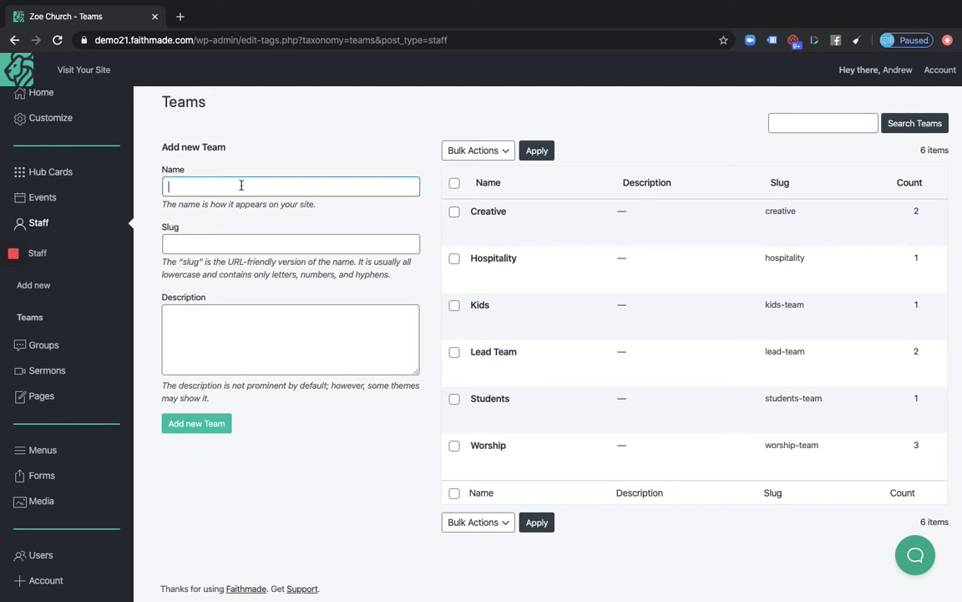
Start a new staff entry titled with the staff member's full name
click(46, 287)
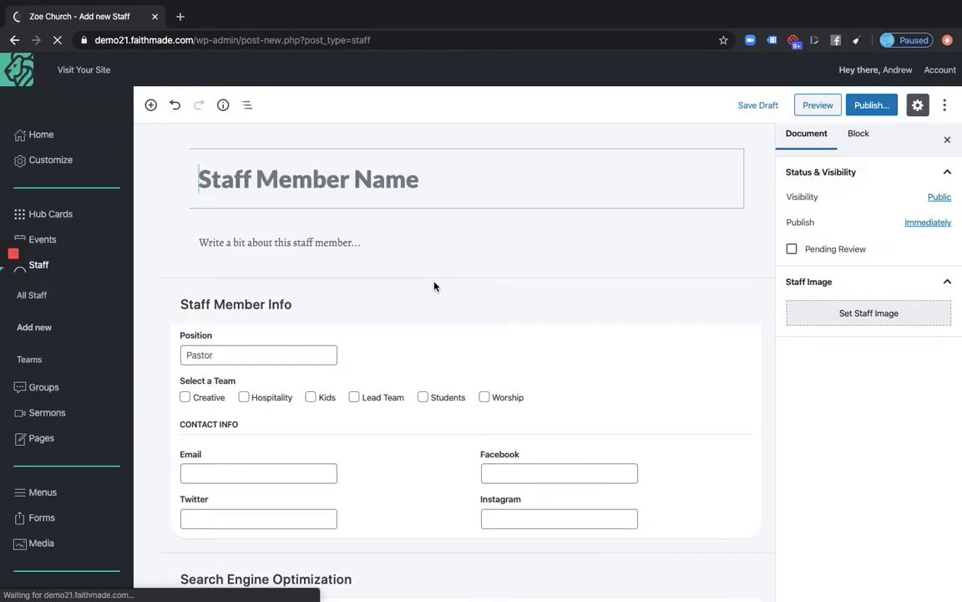
click(328, 182)
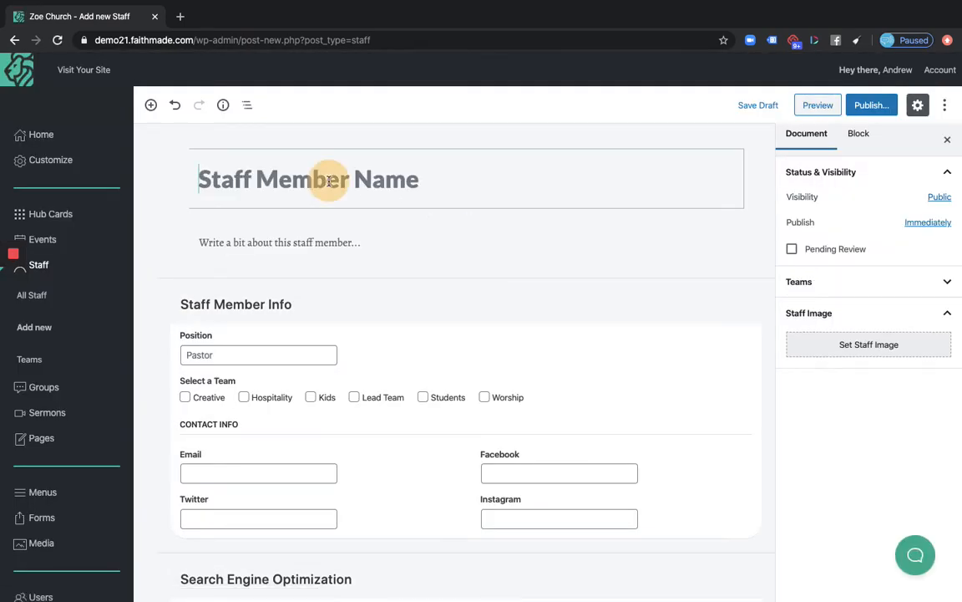
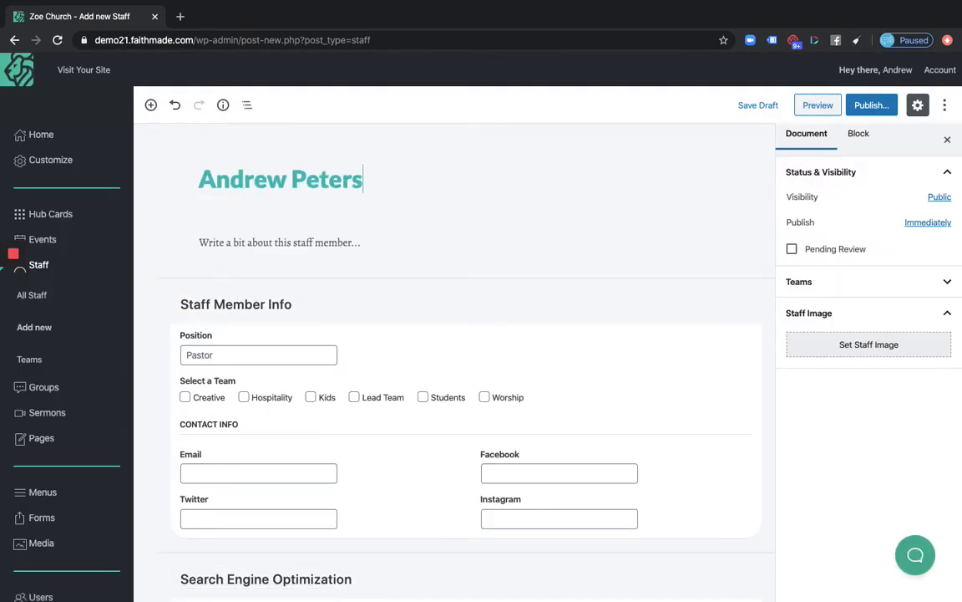
Write a placeholder bio sentence and paste copies of it into two bio paragraphs
click(314, 250)
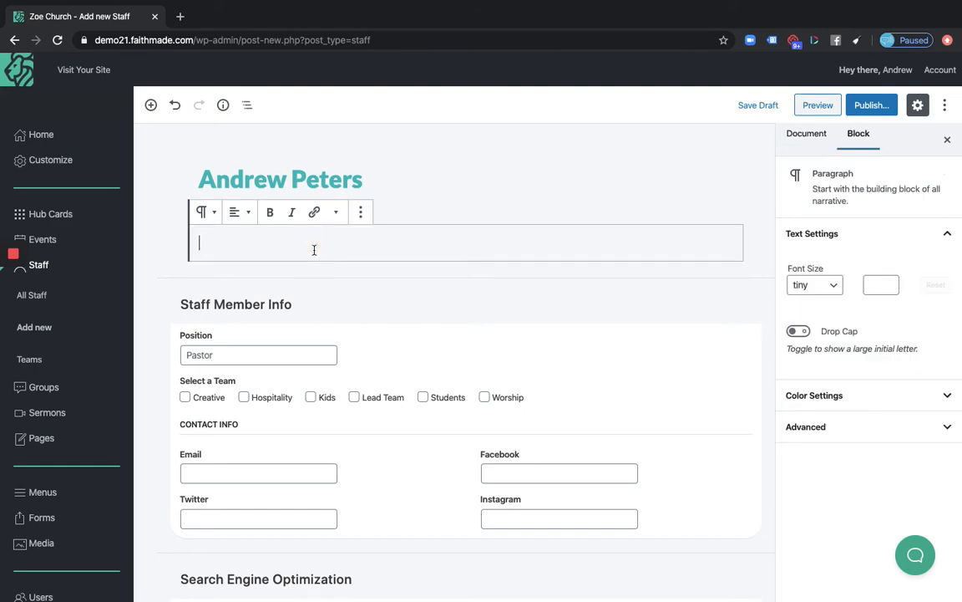
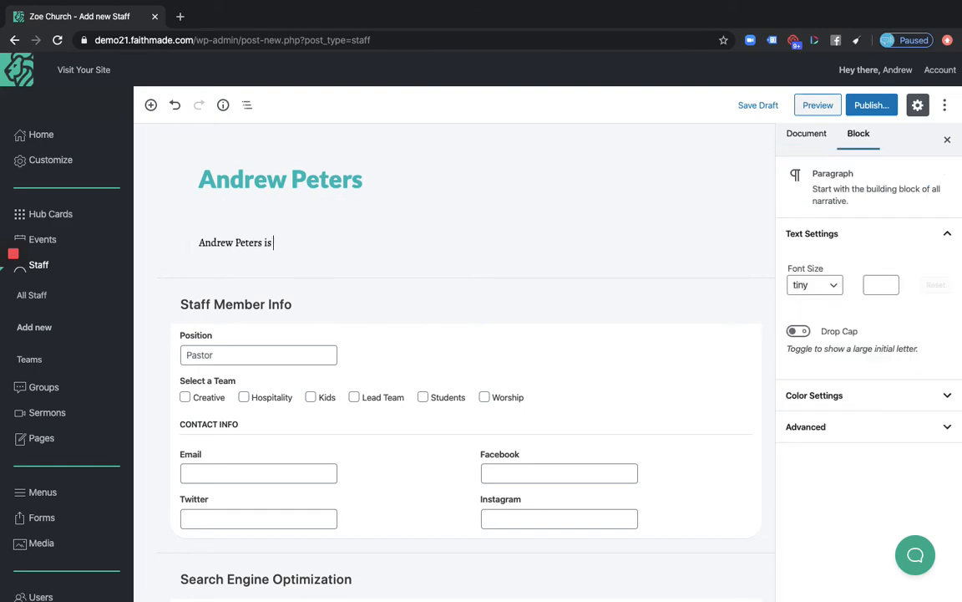
text( that Faithmade guy.)
key(ctrl+a)
key(ctrl+c)
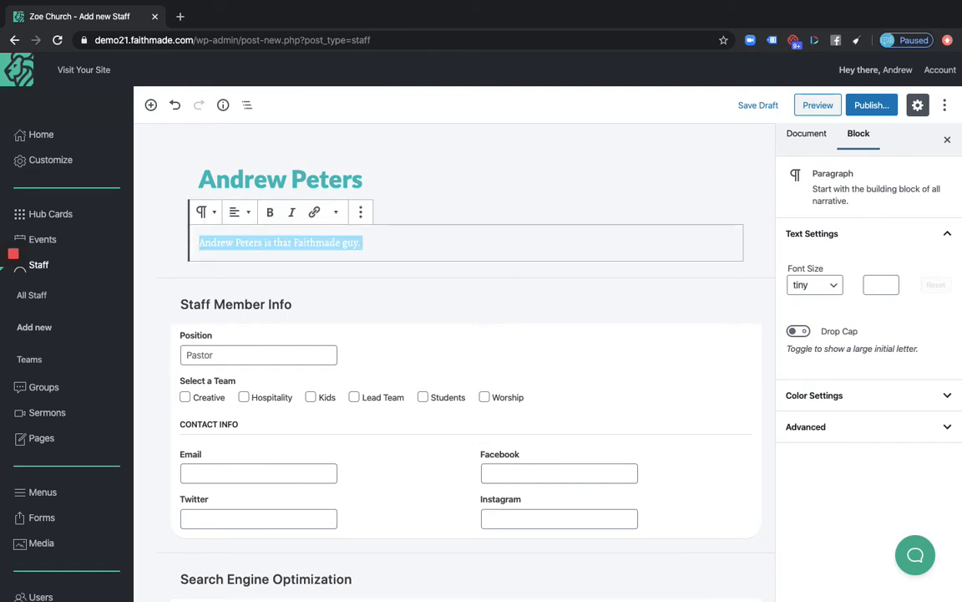
key(Right)
key(ctrl+v)
key(ctrl+v)
key(ctrl+v)
key(ctrl+v)
key(ctrl+v)
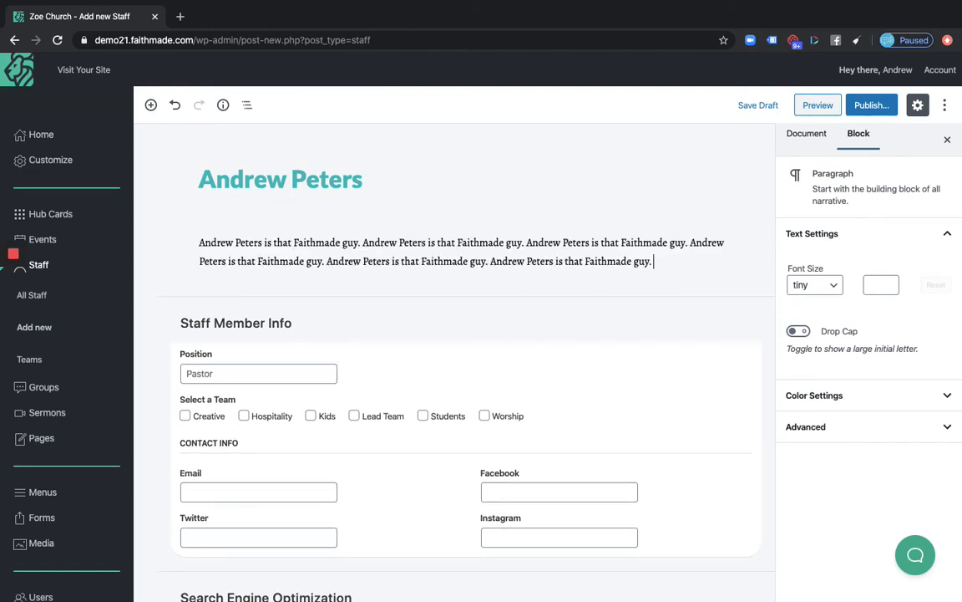
key(ctrl+v)
key(ctrl+v)
key(ctrl+v)
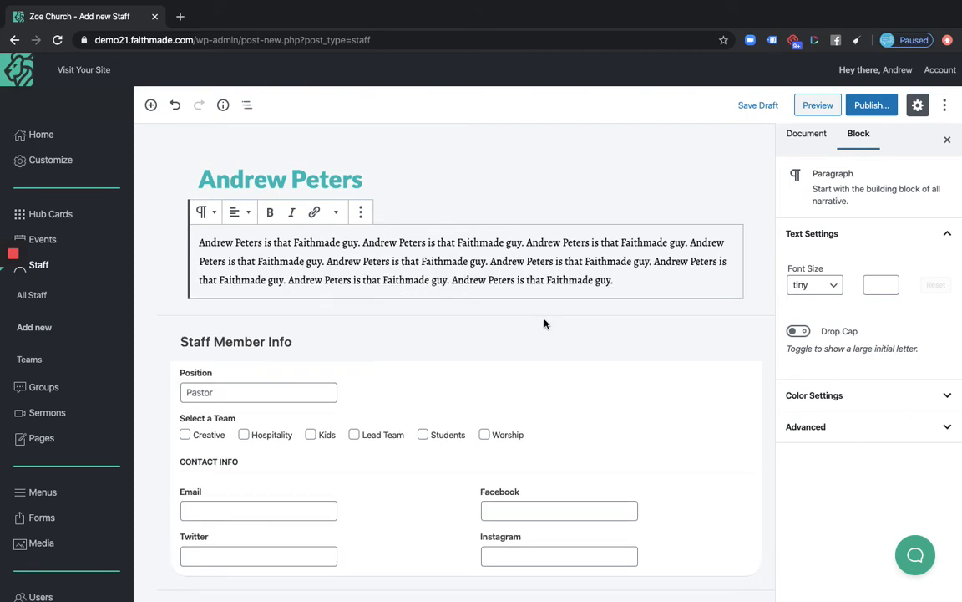
key(Return)
key(ctrl+v)
key(ctrl+v)
key(ctrl+v)
key(ctrl+v)
key(ctrl+v)
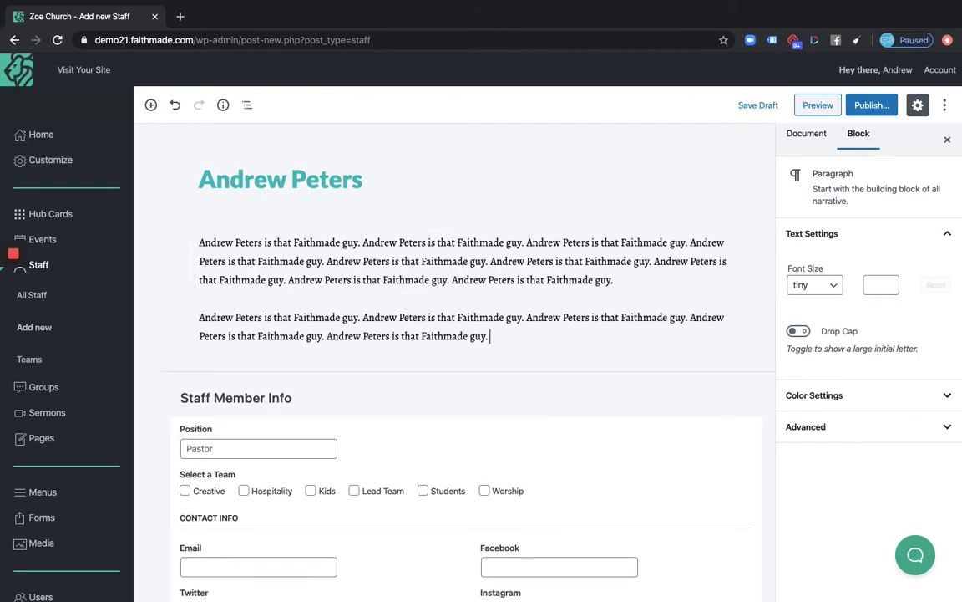
scroll(609, 370, down, 3)
scroll(377, 287, down, 1)
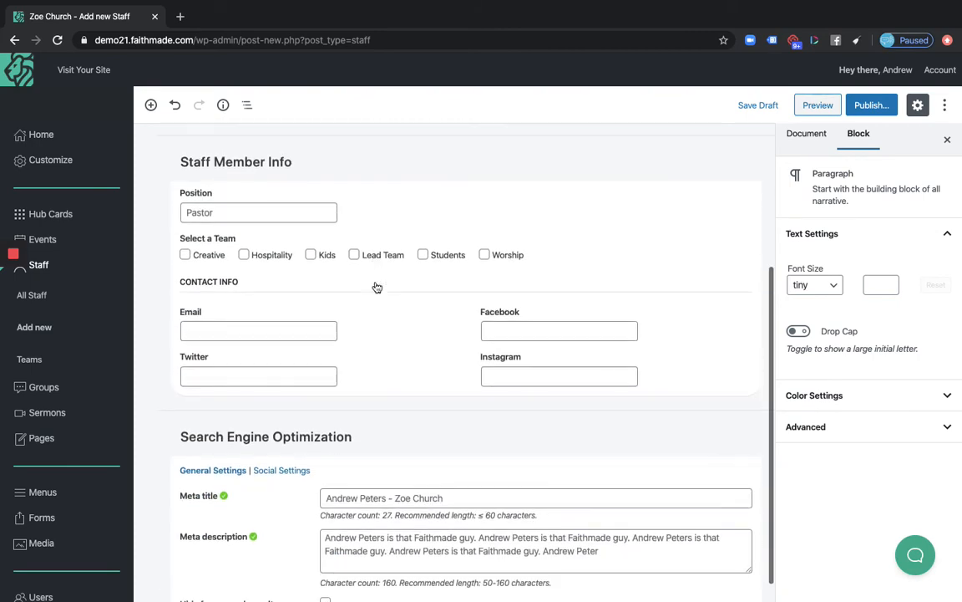
Set the staff member's position to Lead Pastor in Staff Member Info
click(259, 210)
text(Lead Pastor)
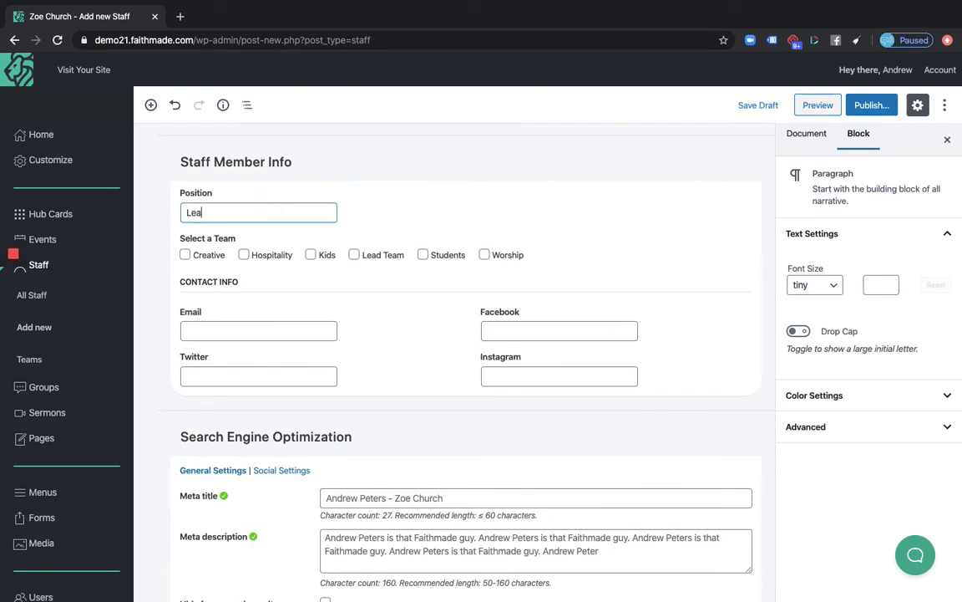
click(361, 181)
click(390, 345)
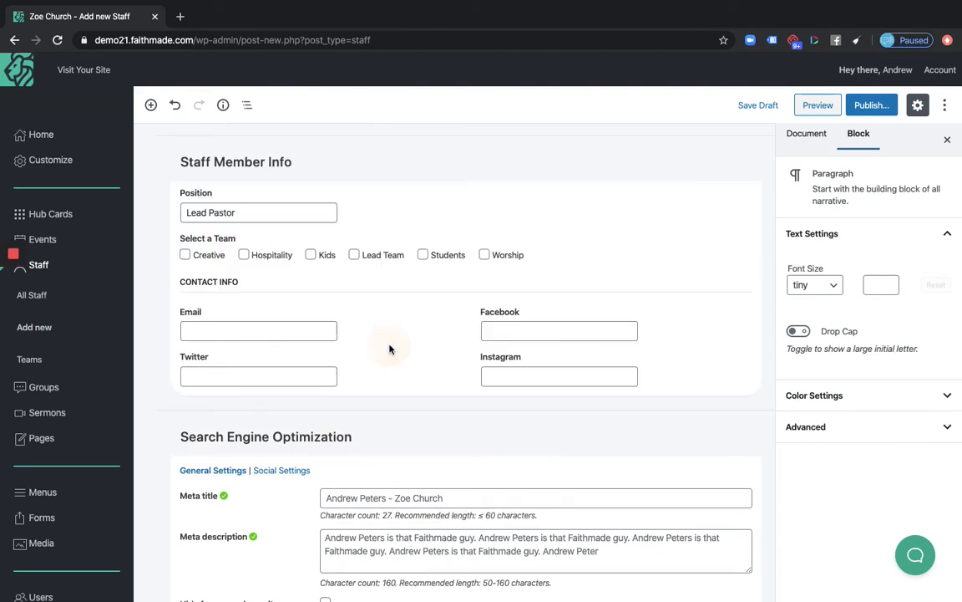
scroll(296, 282, up, 2)
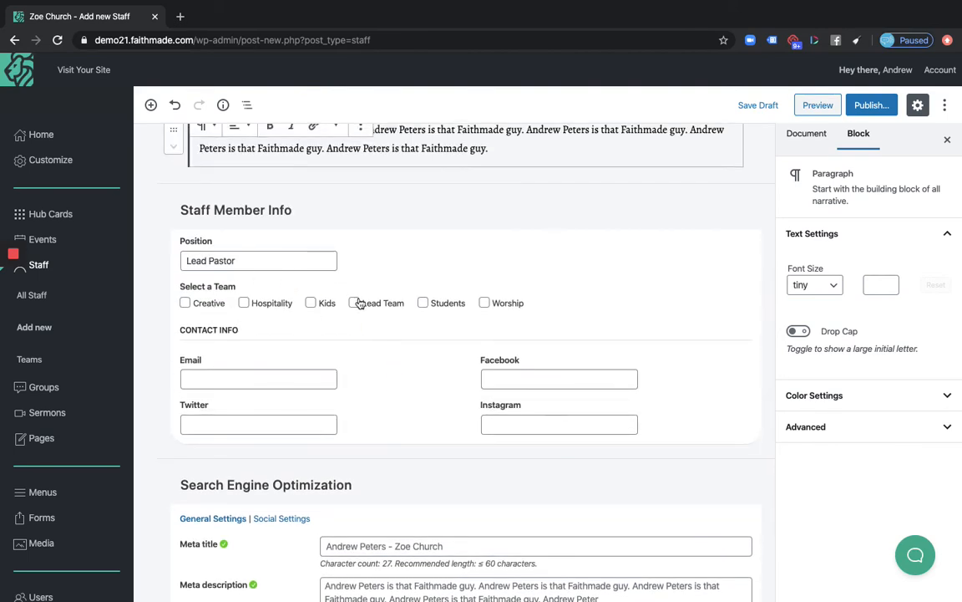
scroll(382, 338, down, 1)
Enter the contact e-mail and set the Facebook and Instagram links to #
click(243, 320)
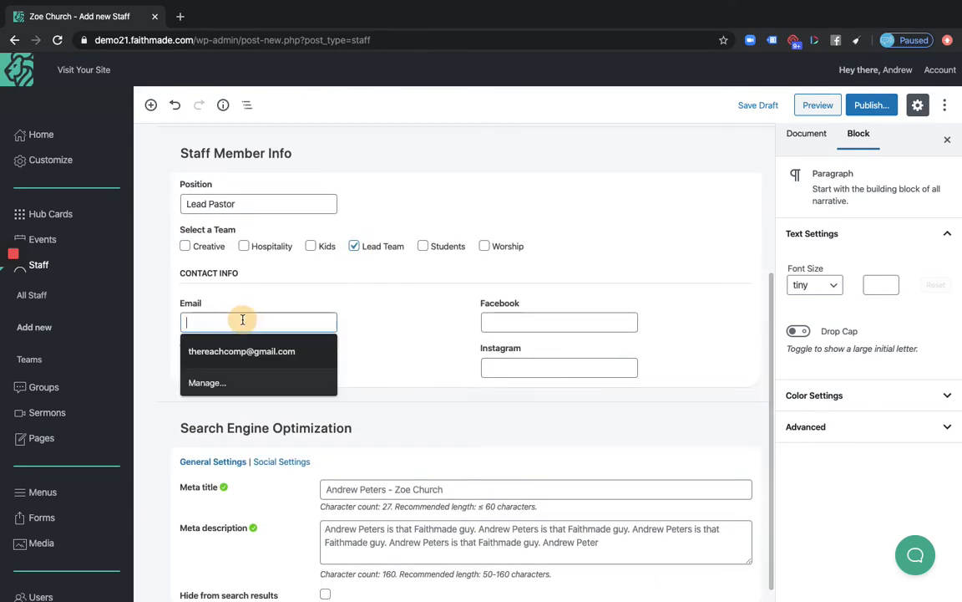
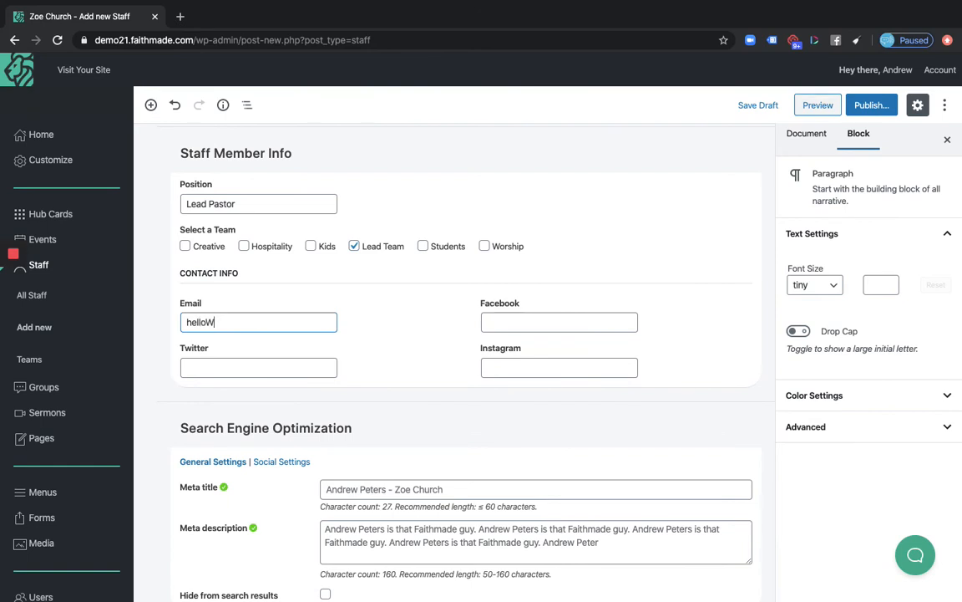
key(Tab)
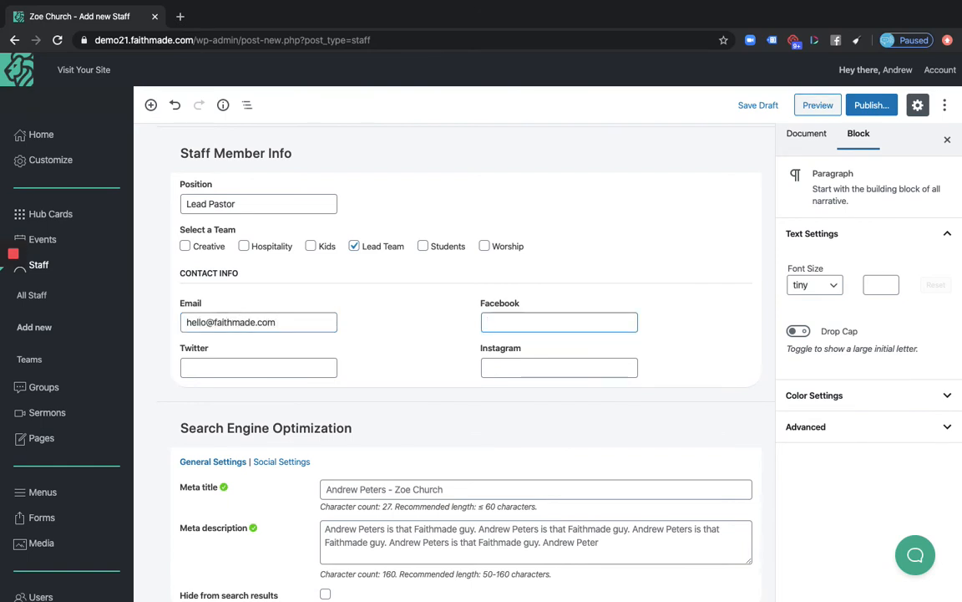
key(Tab)
key(Tab)
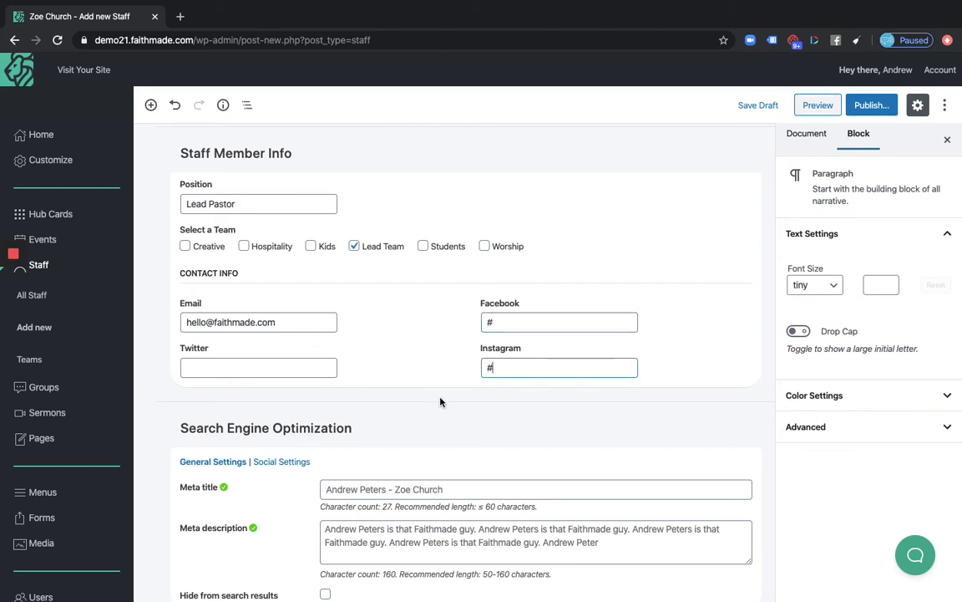
scroll(426, 376, up, 1)
scroll(417, 375, down, 2)
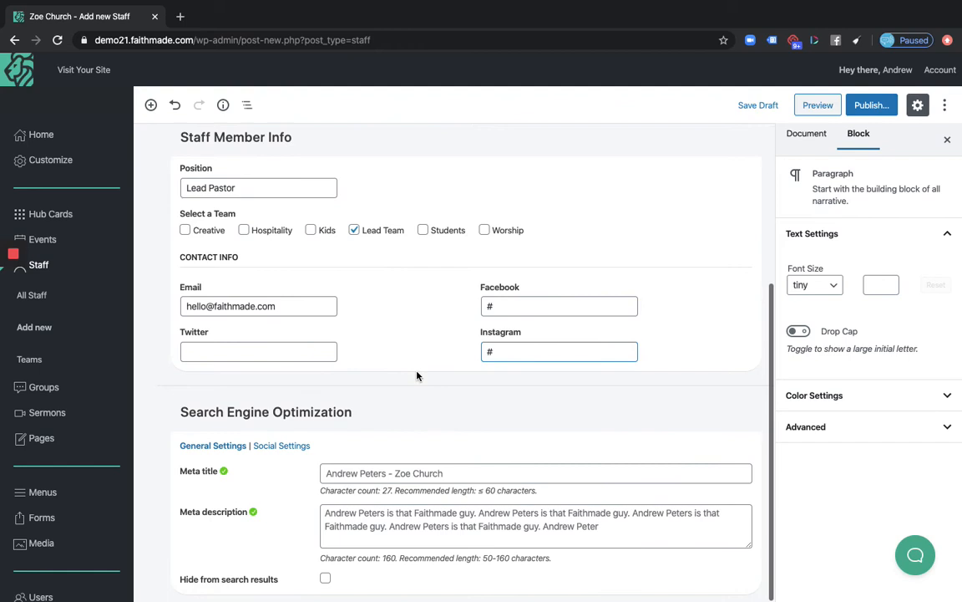
click(508, 303)
click(428, 312)
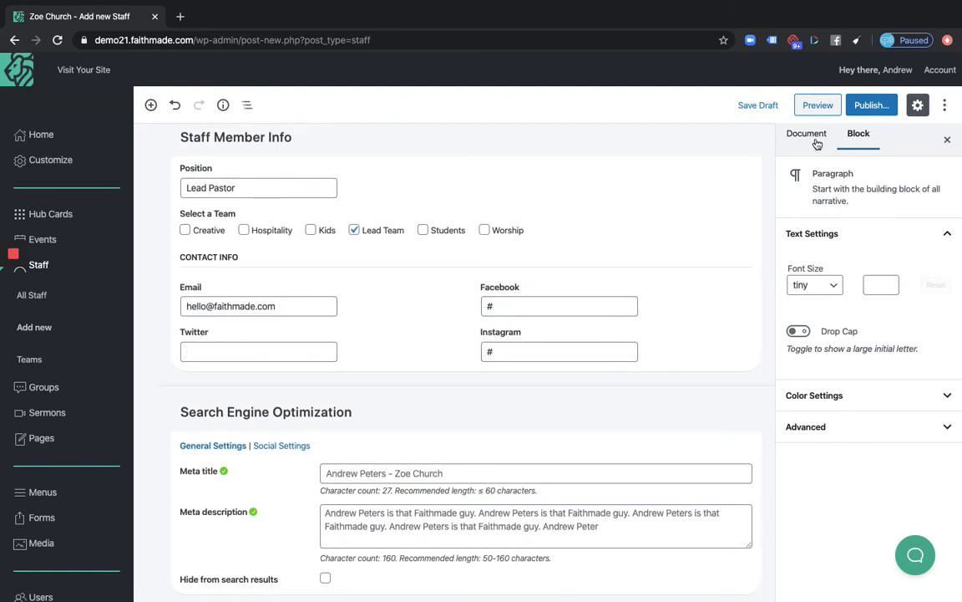
Set the bearded man's Media Library photo as the entry's Staff Image
click(810, 137)
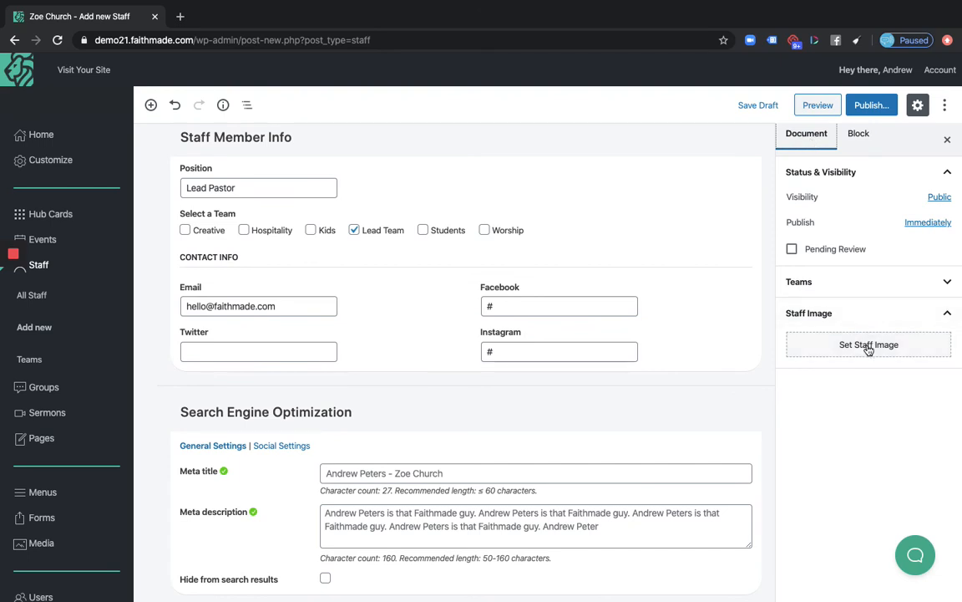
click(914, 293)
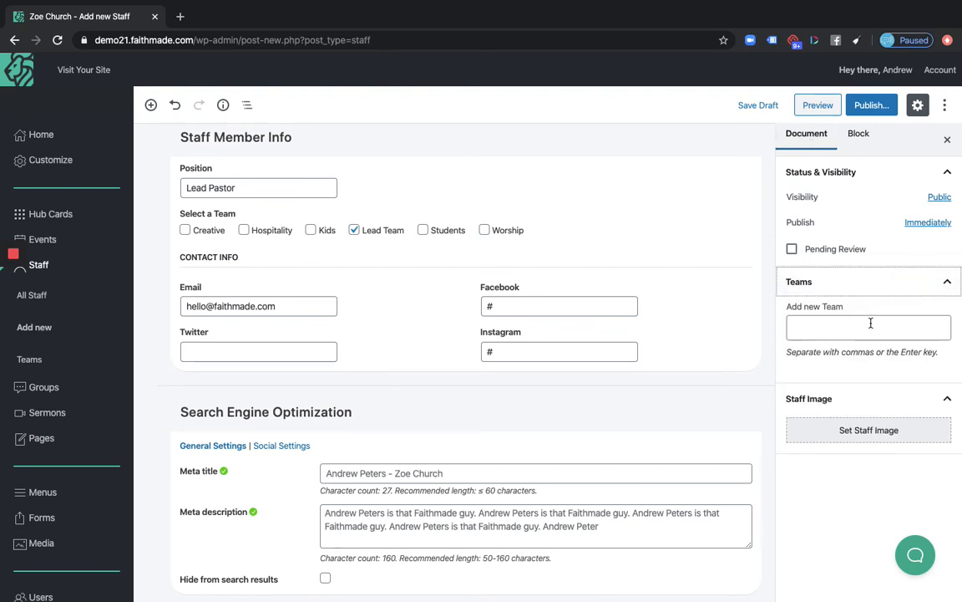
click(872, 285)
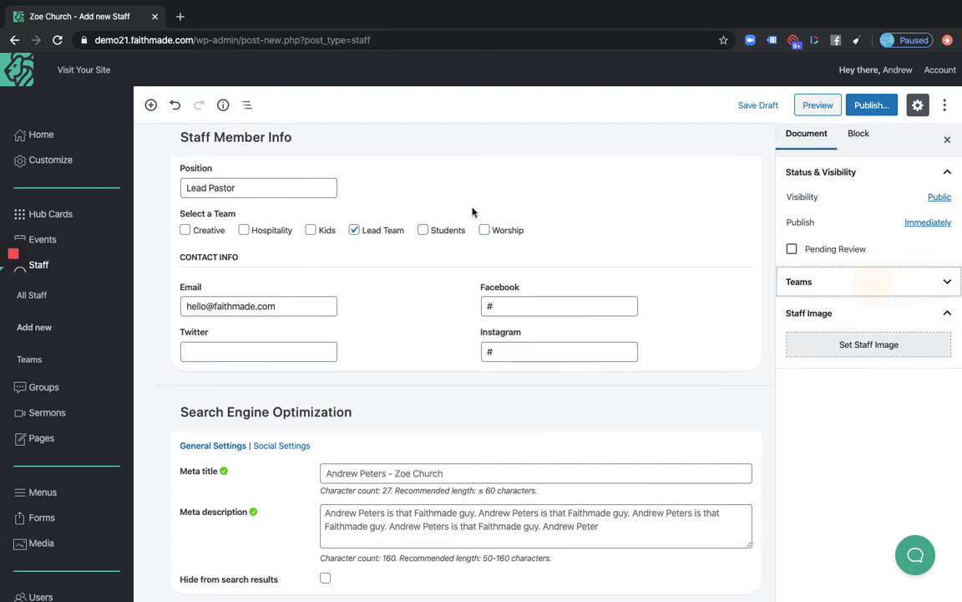
click(827, 345)
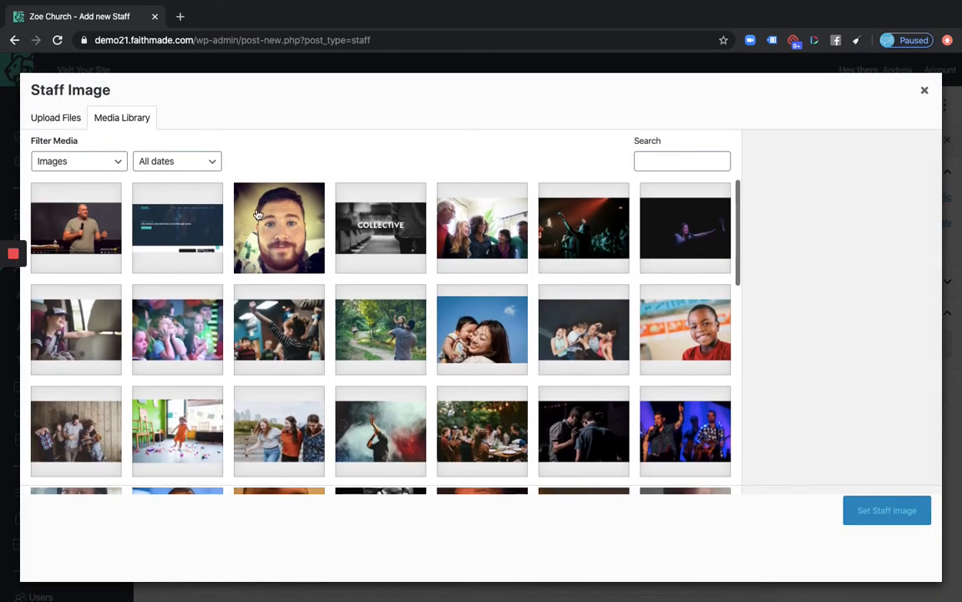
click(282, 219)
click(869, 509)
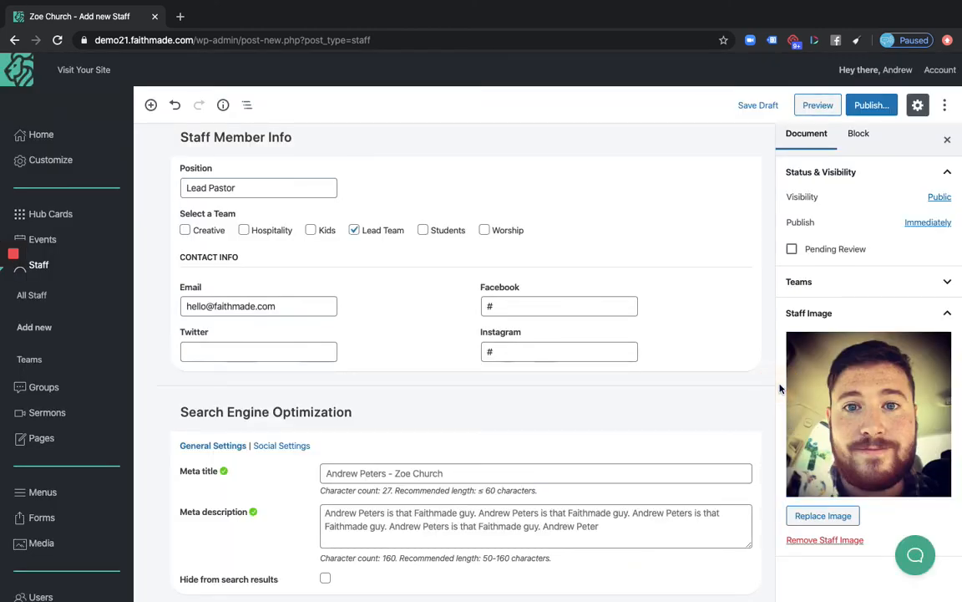
Publish the Lead Pastor staff entry and view its public profile page
click(877, 107)
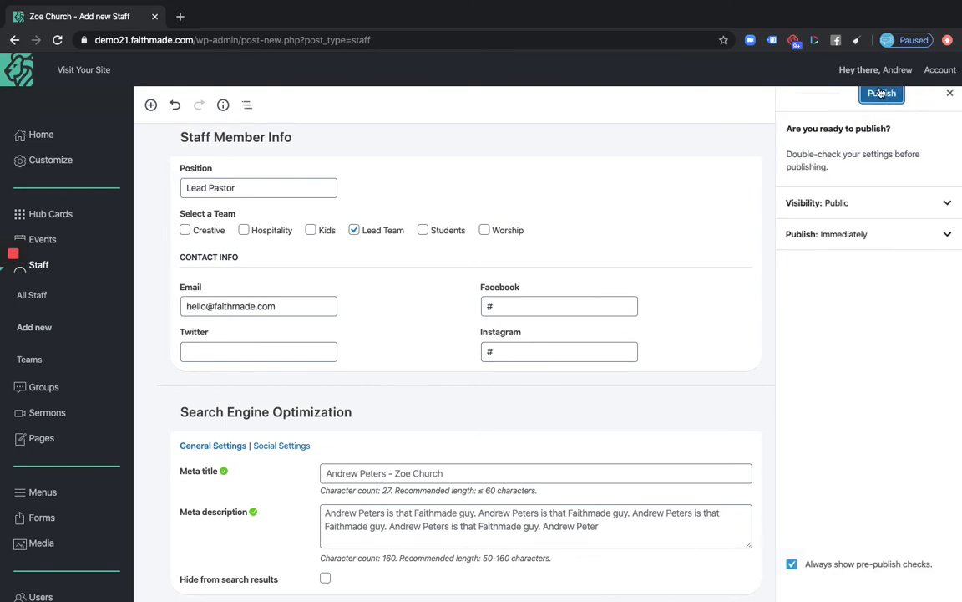
click(880, 93)
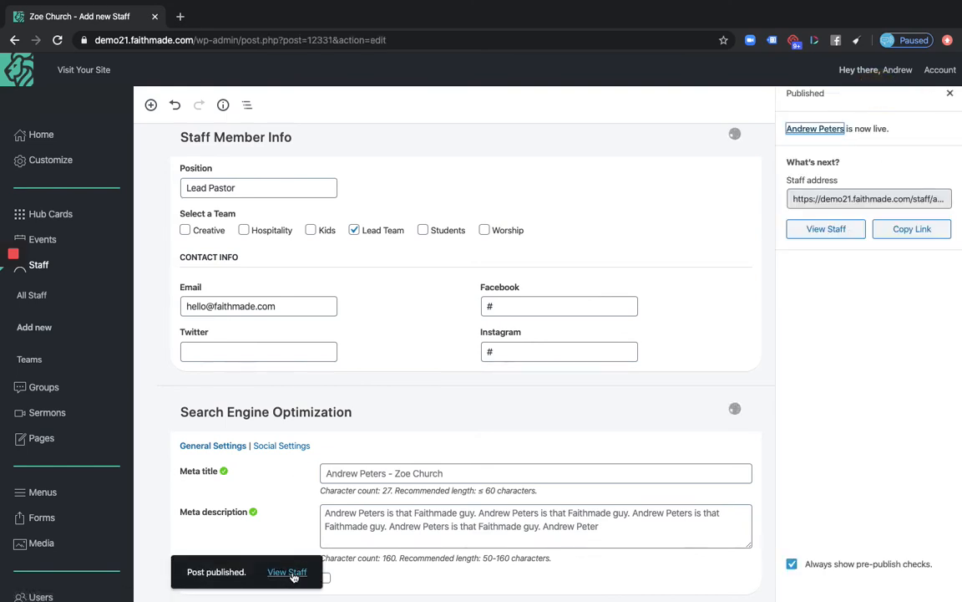
click(288, 572)
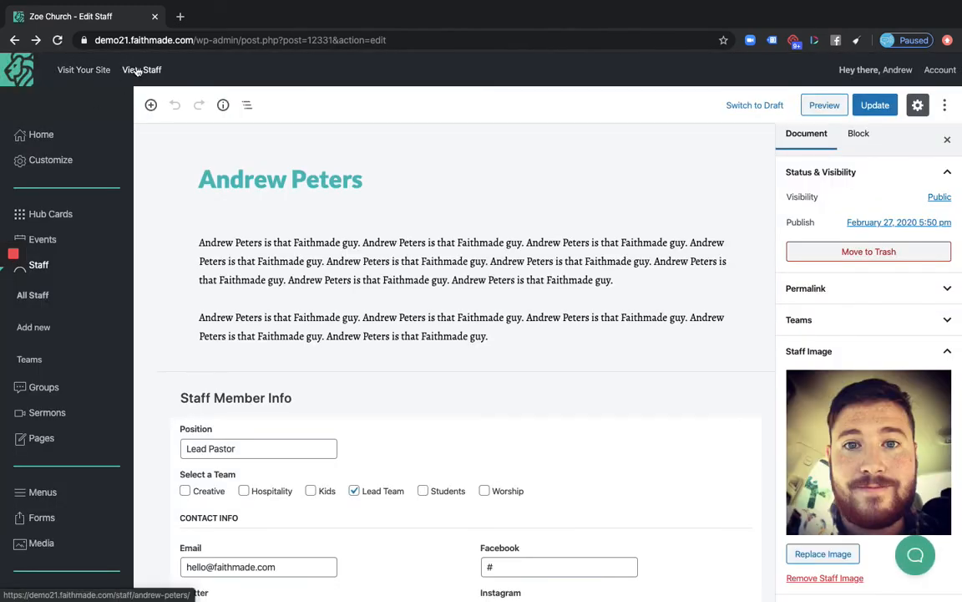
click(136, 71)
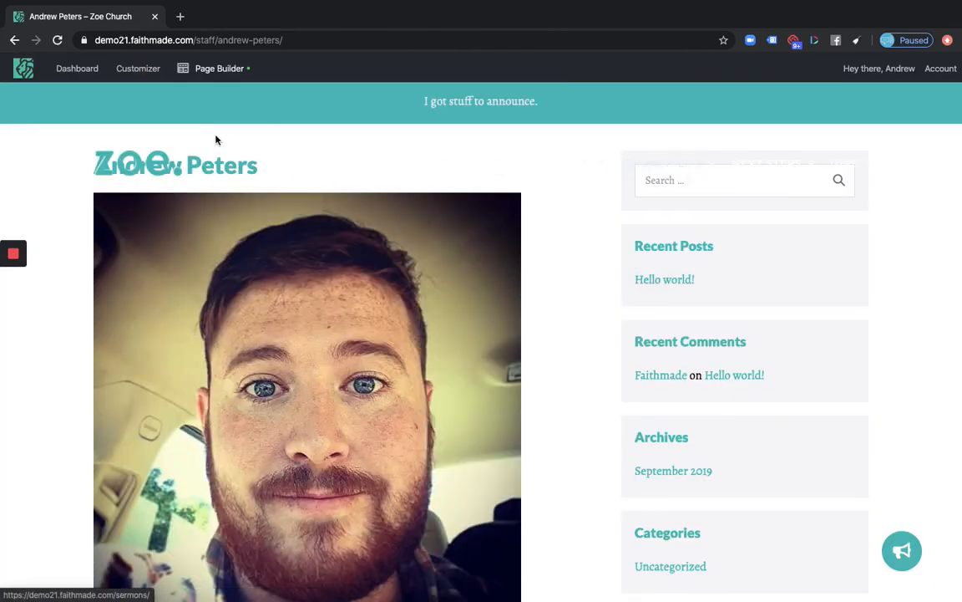
Return to the home page and open About > Our Team
click(117, 163)
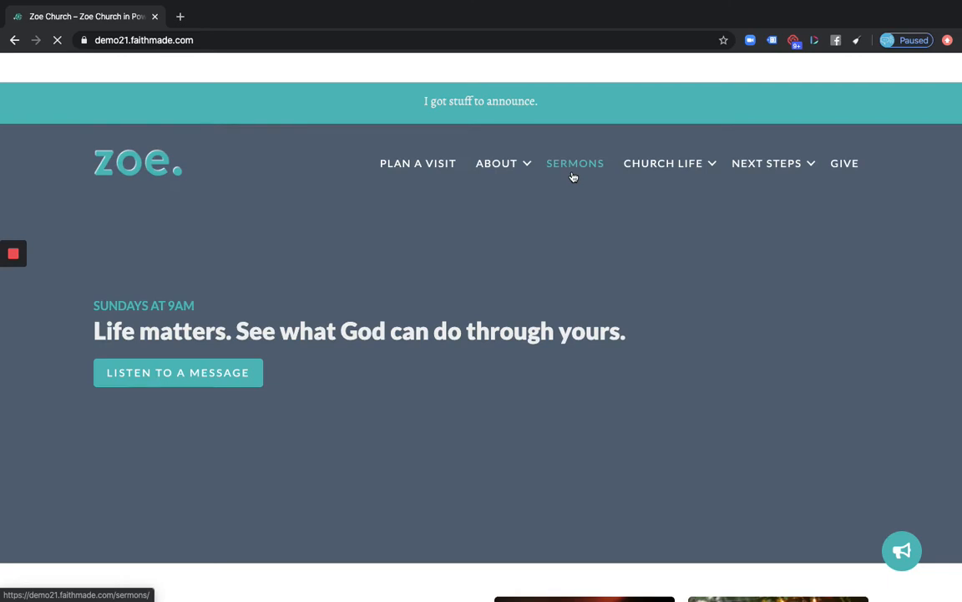
mouse_move(519, 174)
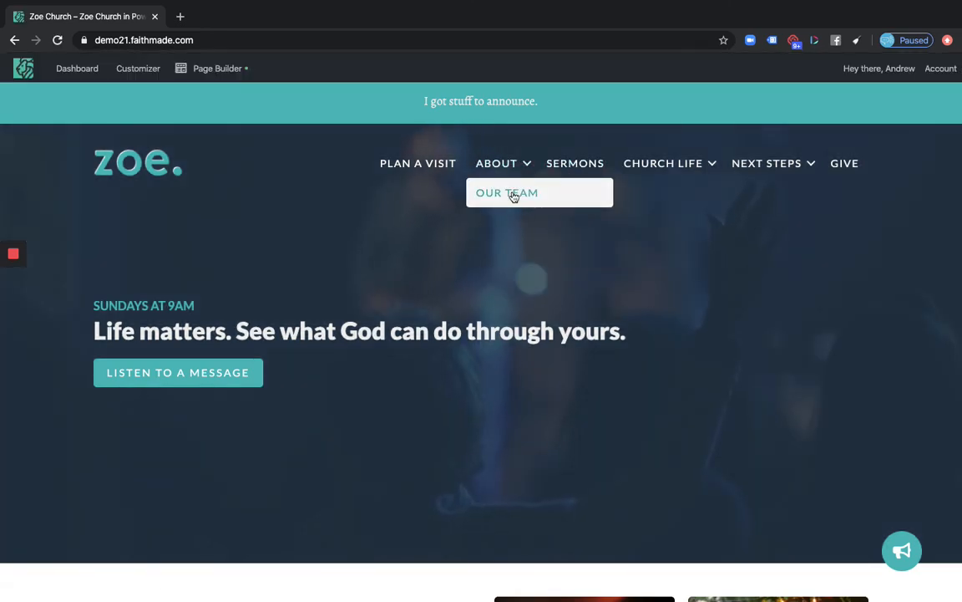
click(510, 193)
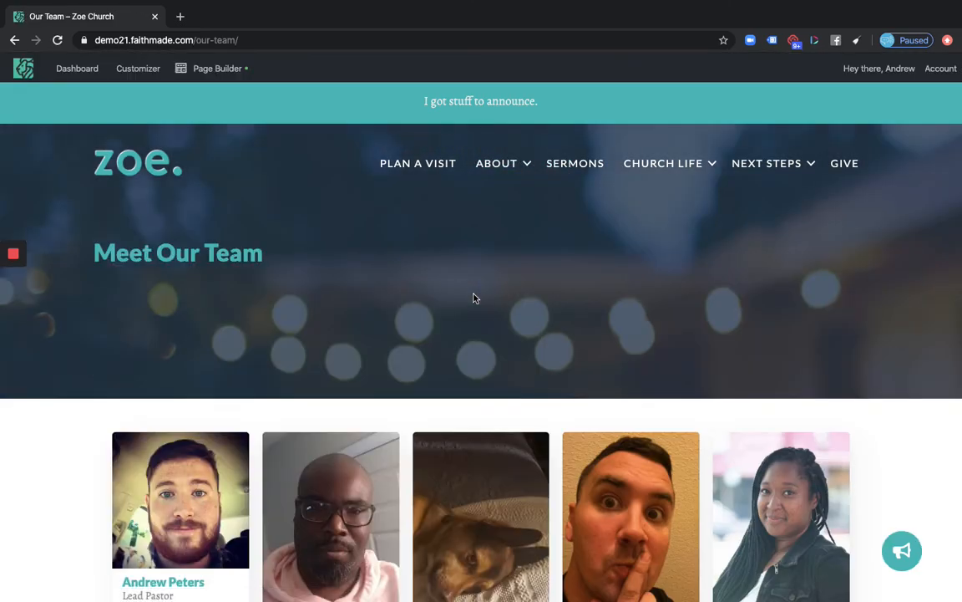
scroll(473, 299, down, 4)
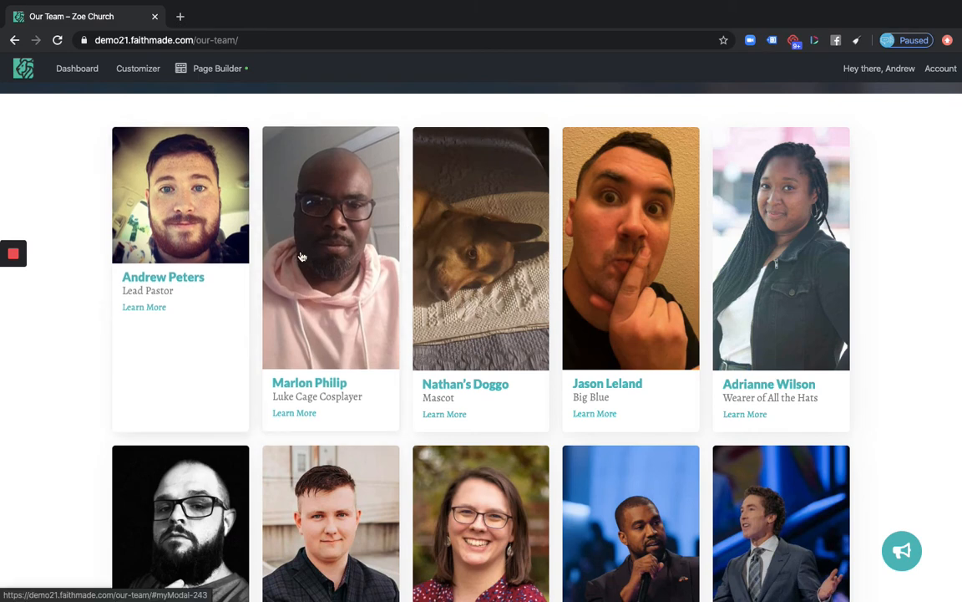
scroll(758, 375, down, 2)
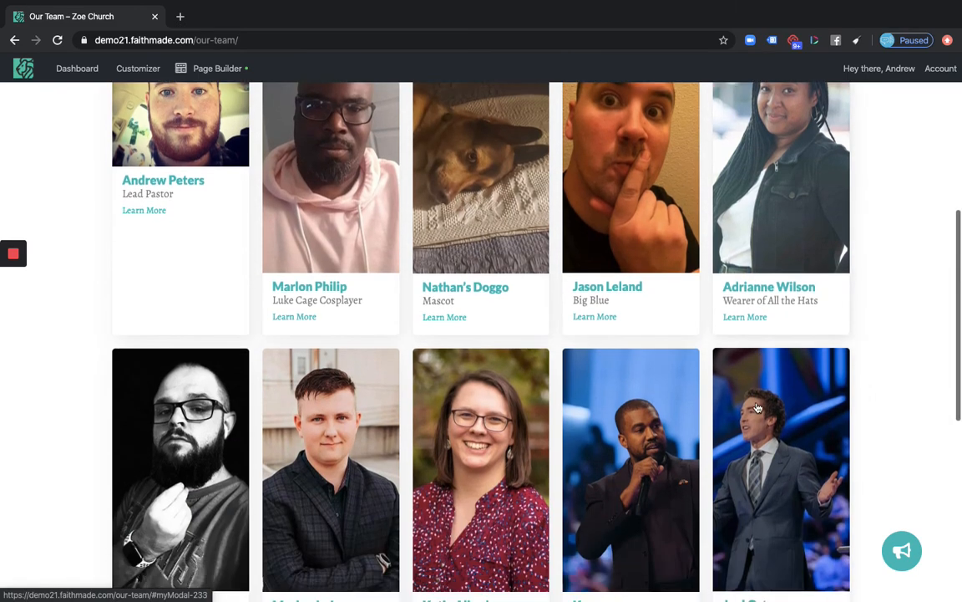
scroll(57, 298, up, 2)
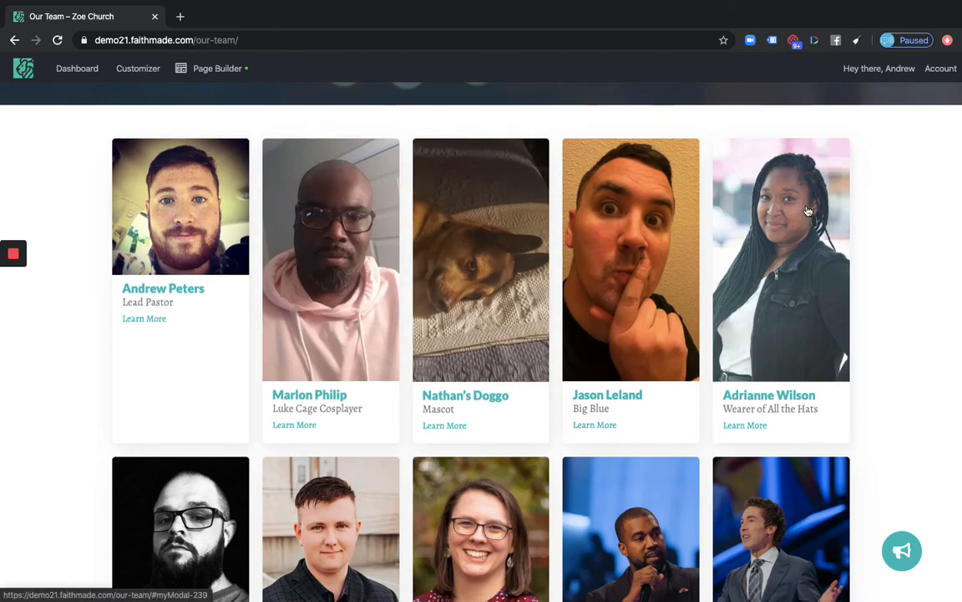
scroll(501, 234, down, 1)
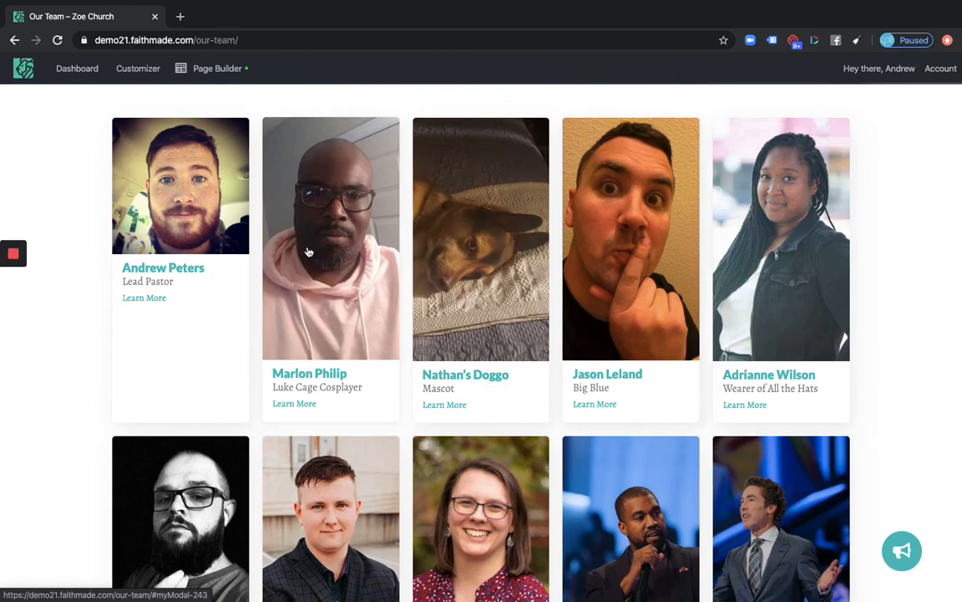
click(172, 191)
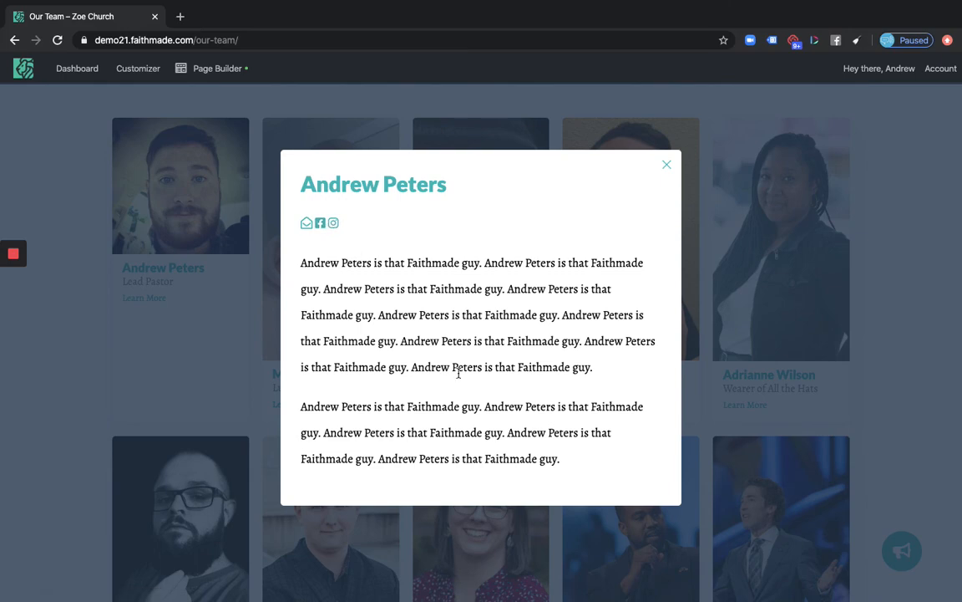
click(82, 387)
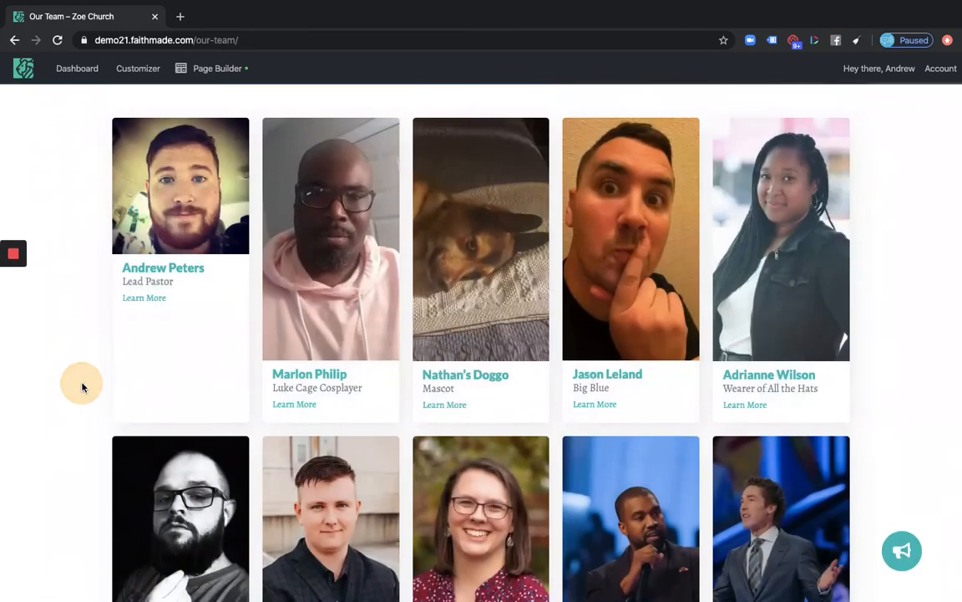
scroll(100, 389, down, 2)
click(151, 392)
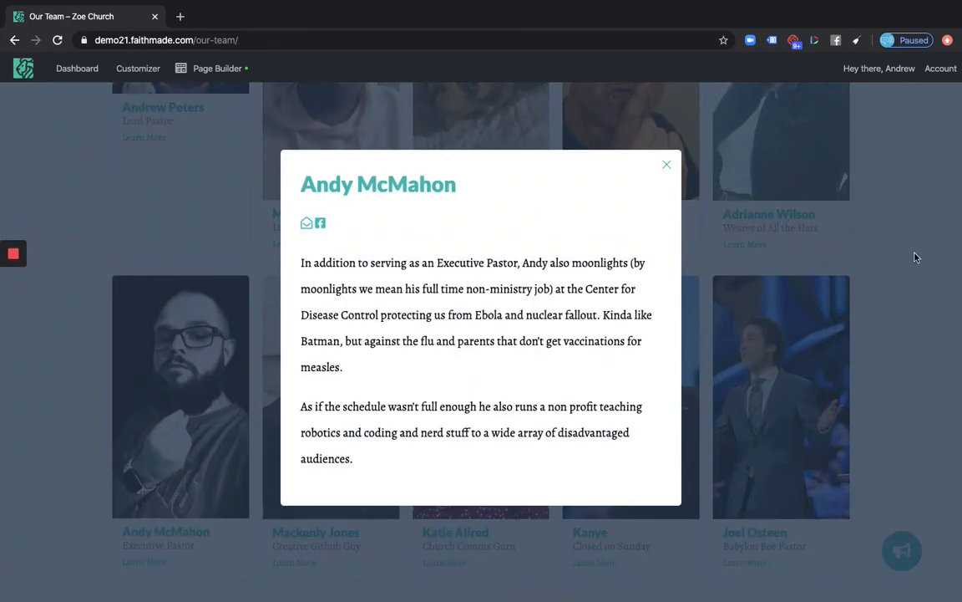
click(915, 257)
scroll(875, 219, up, 3)
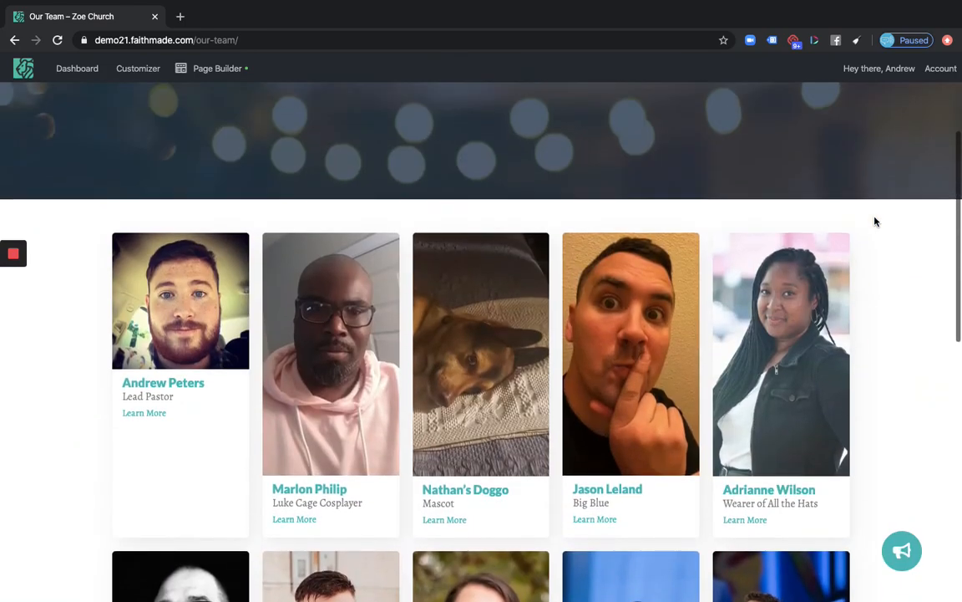
scroll(875, 221, up, 2)
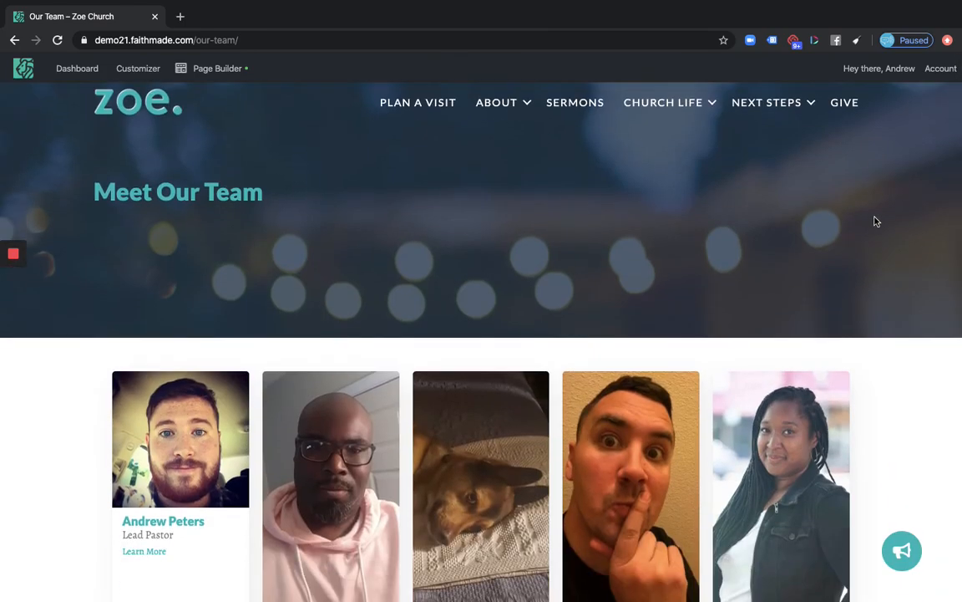
scroll(875, 219, down, 2)
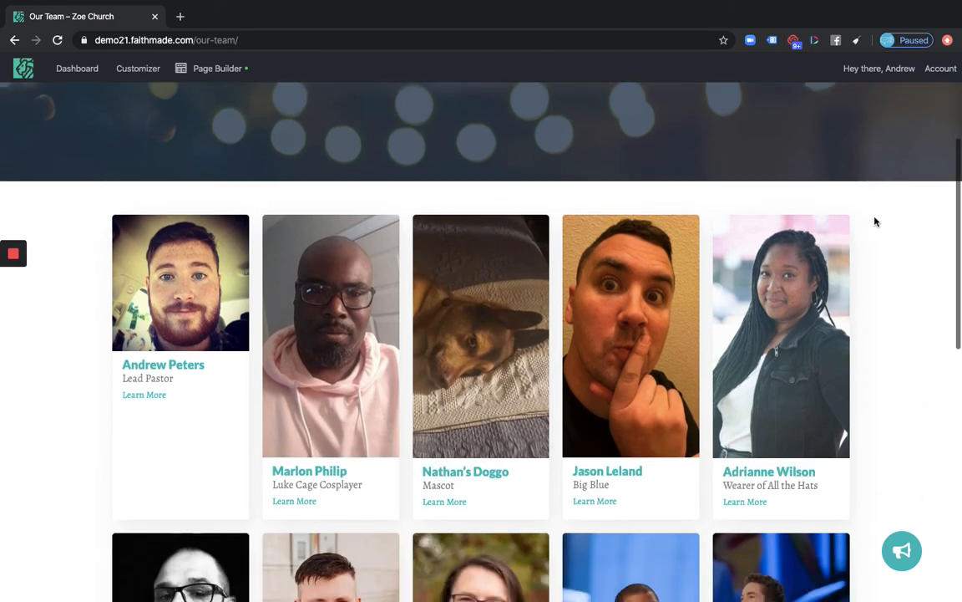
scroll(668, 352, down, 2)
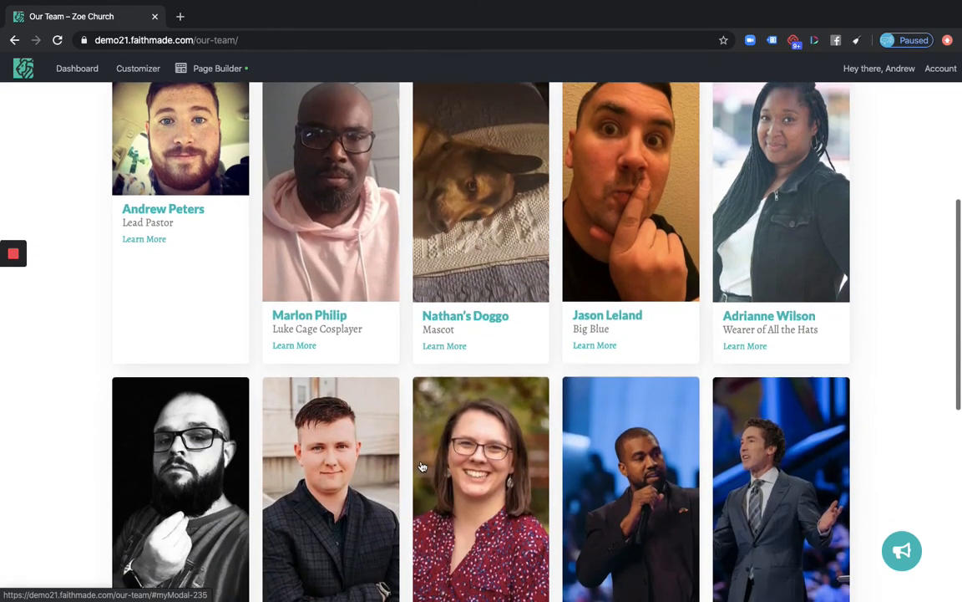
scroll(441, 194, up, 4)
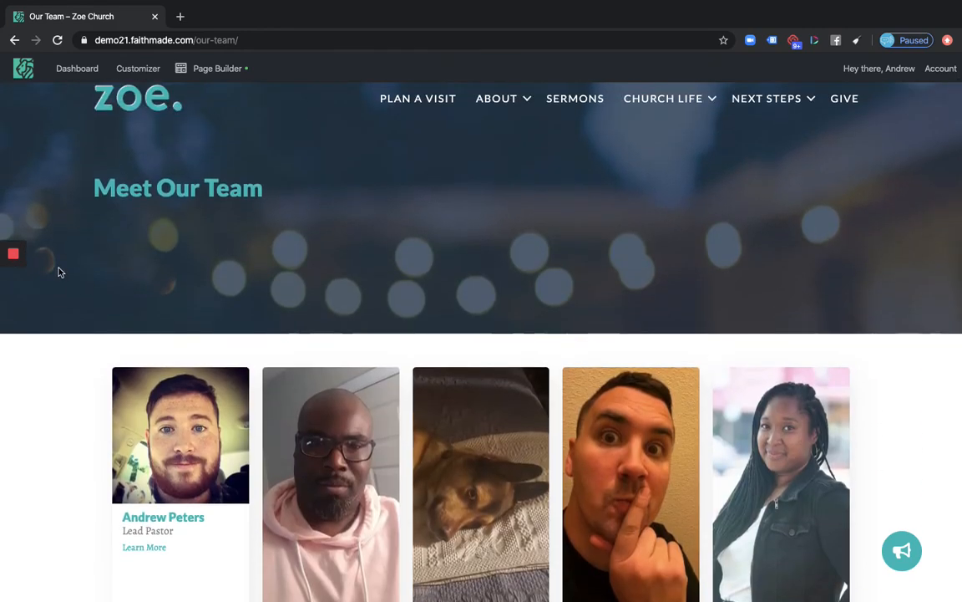